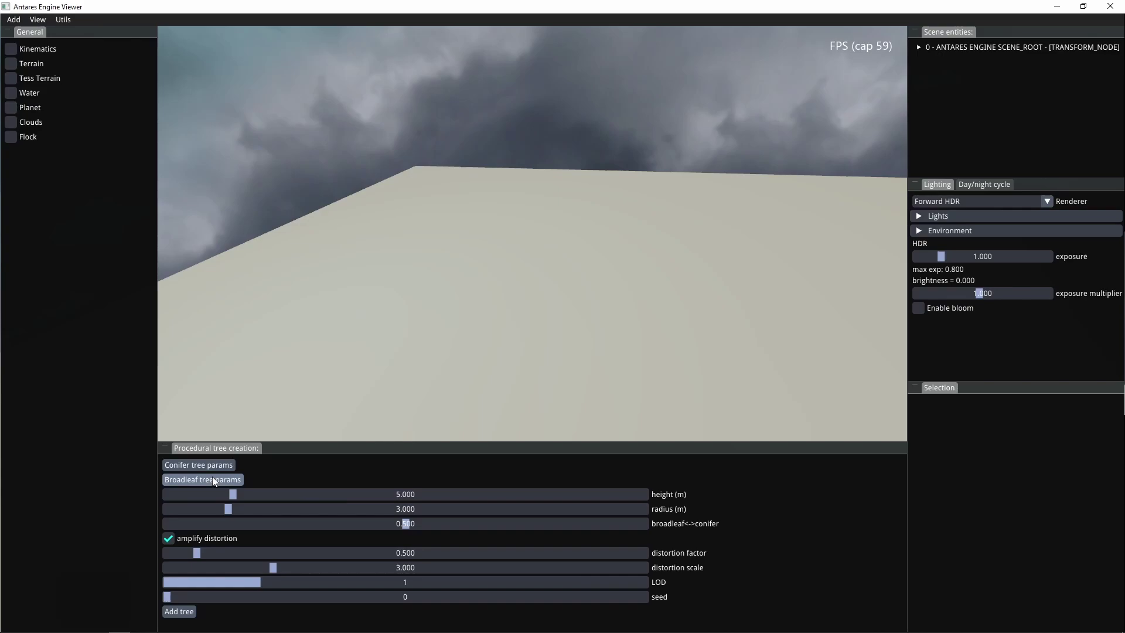
# Add a procedural tree to the floor using the existing parameters of 5 m height, 3 m radius and 0.5 broadleaf-conifer blend.
pyautogui.click(178, 611)
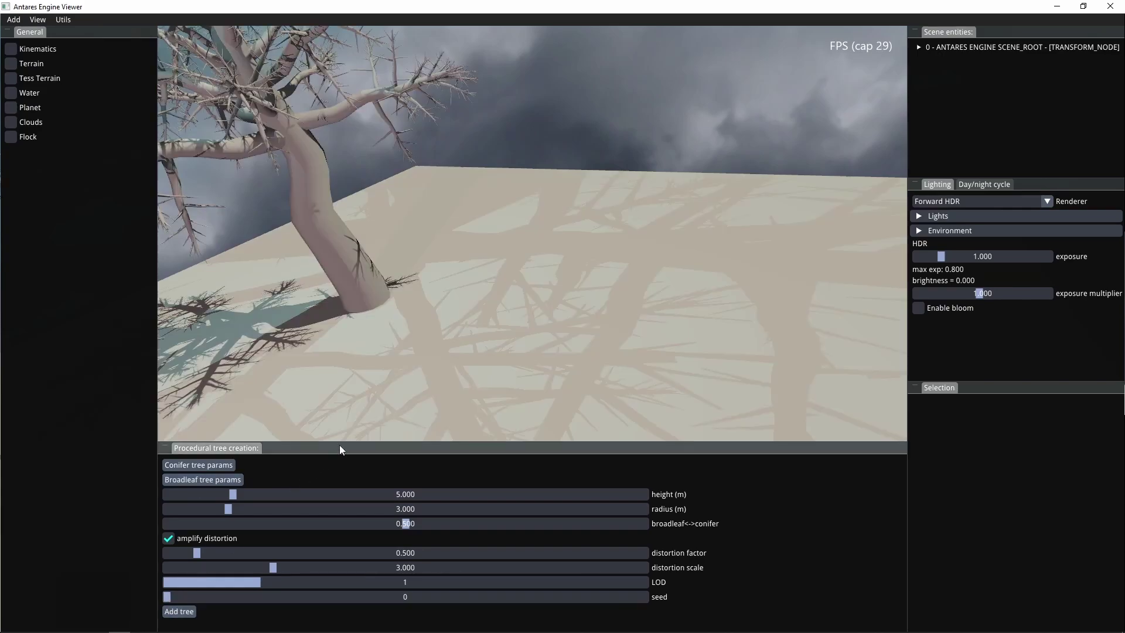
pyautogui.press('s')
pyautogui.moveTo(385, 264); pyautogui.dragTo(500, 385)
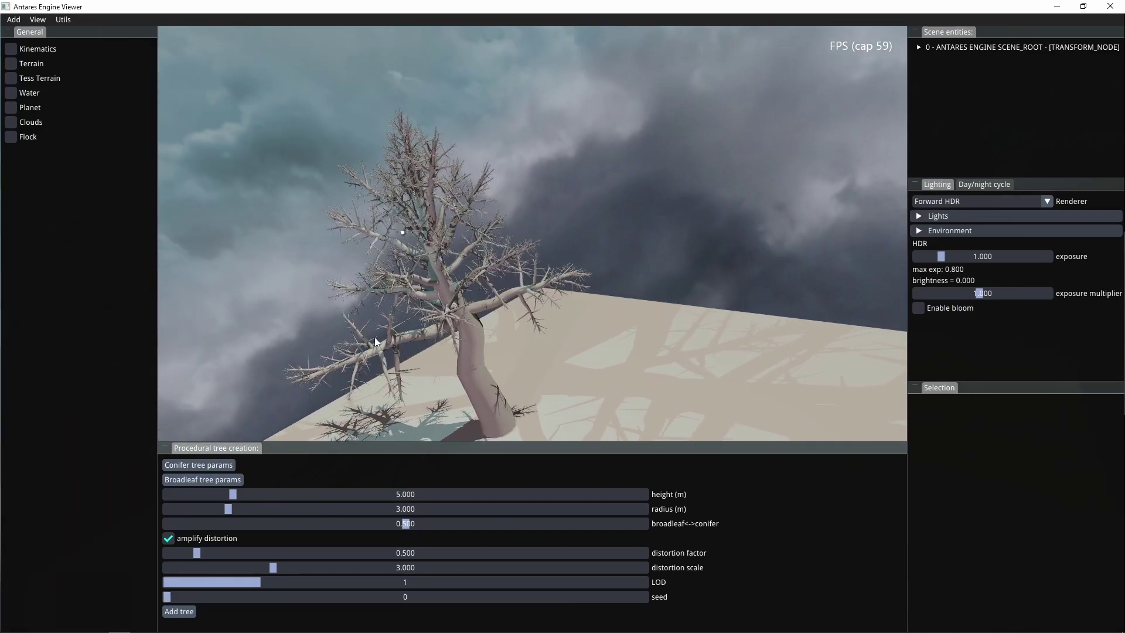
pyautogui.press('w')
pyautogui.moveTo(377, 336)
pyautogui.mouseDown()
pyautogui.moveTo(435, 353)
pyautogui.moveTo(529, 325)
pyautogui.moveTo(511, 345)
pyautogui.moveTo(549, 343)
pyautogui.moveTo(455, 281)
pyautogui.moveTo(616, 309)
pyautogui.moveTo(588, 314)
pyautogui.mouseUp()
pyautogui.press('s')
# Load the conifer parameters and add a conifer tree to the floor.
pyautogui.click(175, 467)
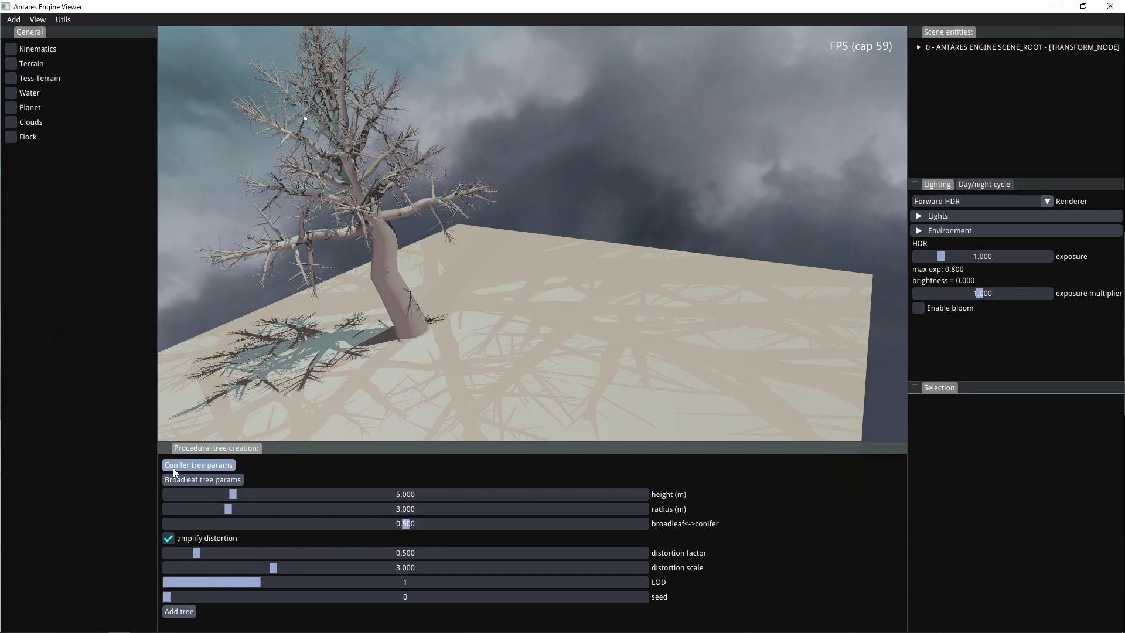
pyautogui.click(175, 611)
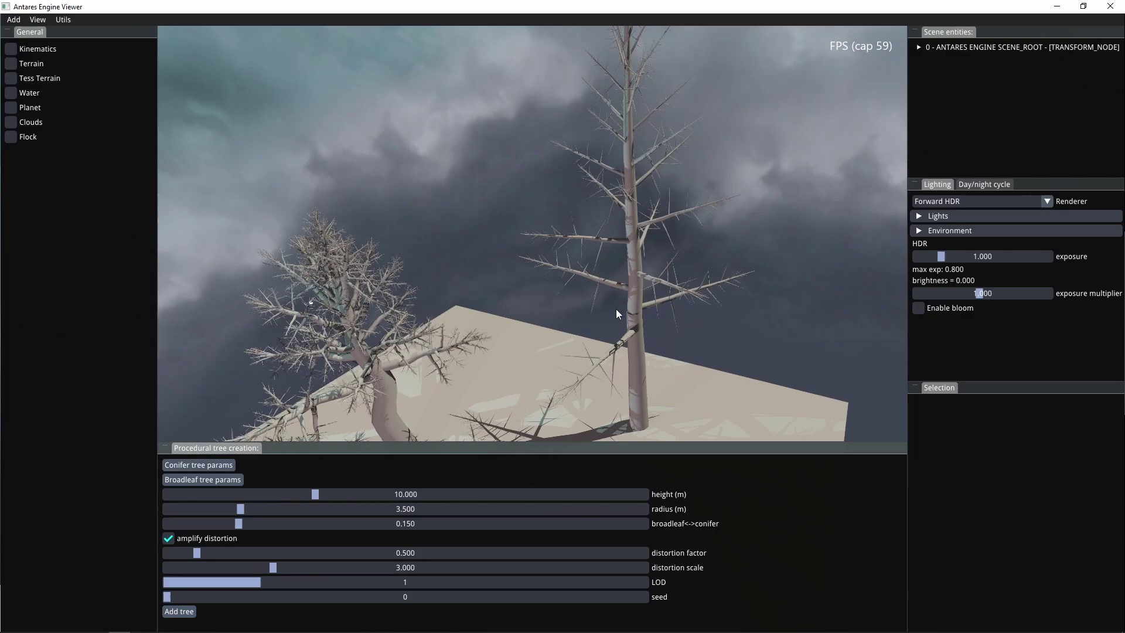
pyautogui.press('w')
pyautogui.moveTo(627, 297); pyautogui.dragTo(662, 289)
pyautogui.press('s')
pyautogui.press('q')
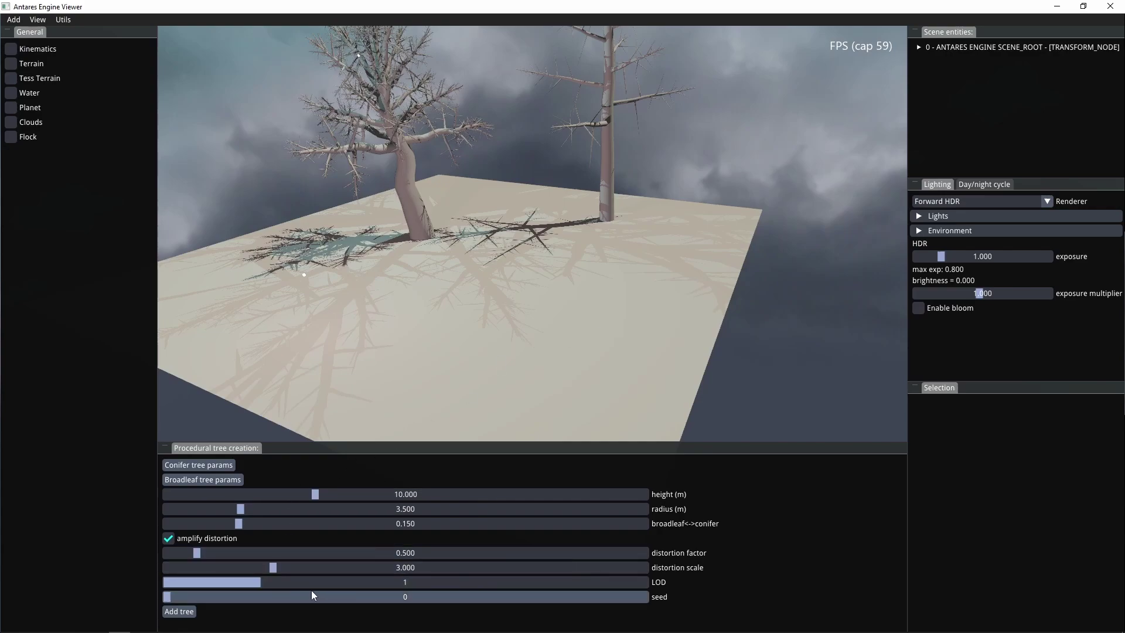
# Add a conifer with LOD 2, and select the first conifer followed by the new one to compare their geometry counts.
pyautogui.click(293, 585)
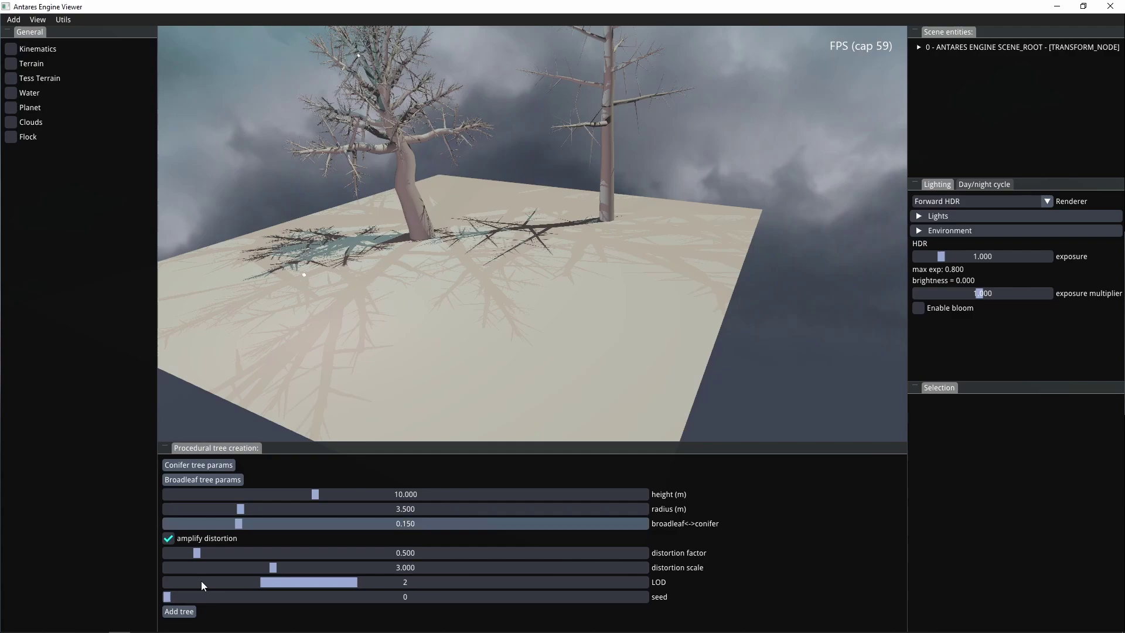
pyautogui.click(177, 612)
pyautogui.scroll(-3, 528, 309)
pyautogui.moveTo(527, 309); pyautogui.dragTo(615, 352)
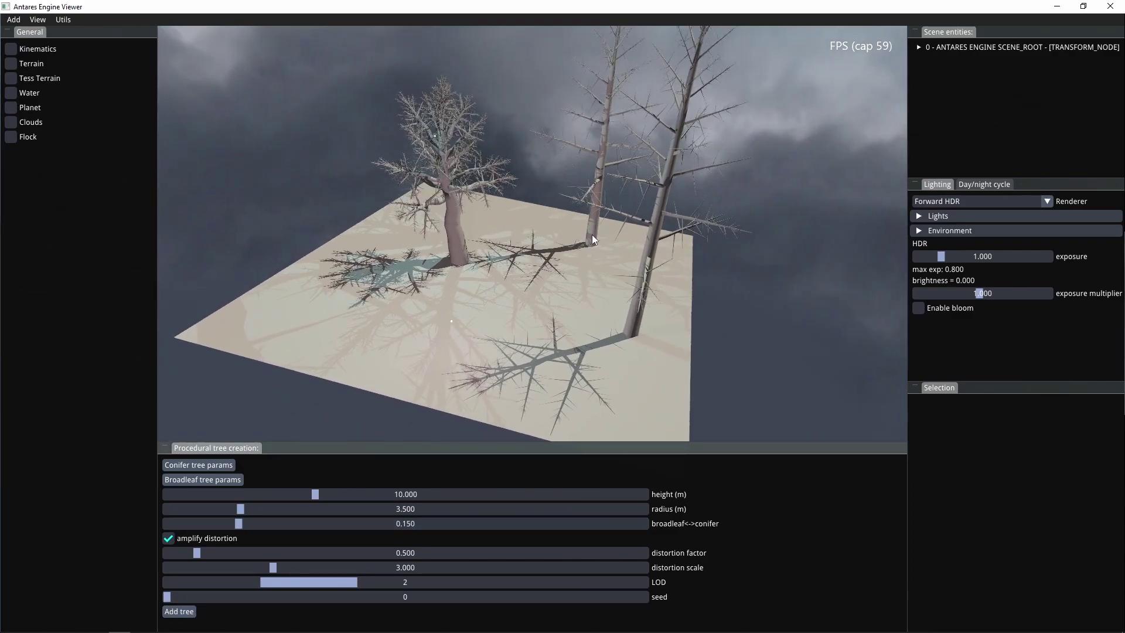
pyautogui.click(591, 238)
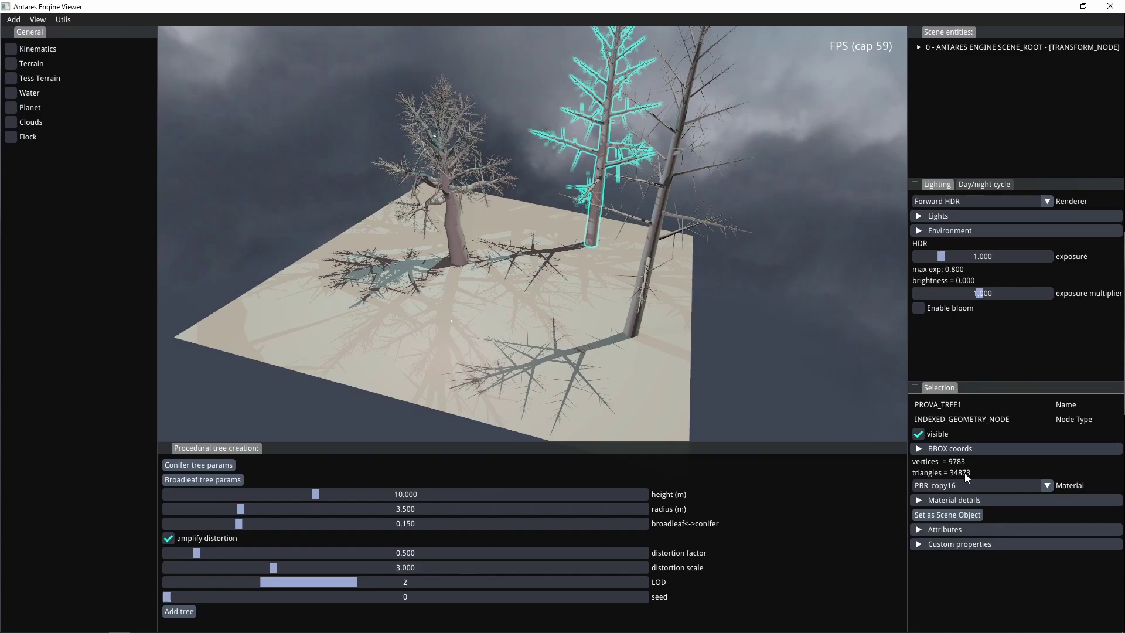
pyautogui.click(639, 312)
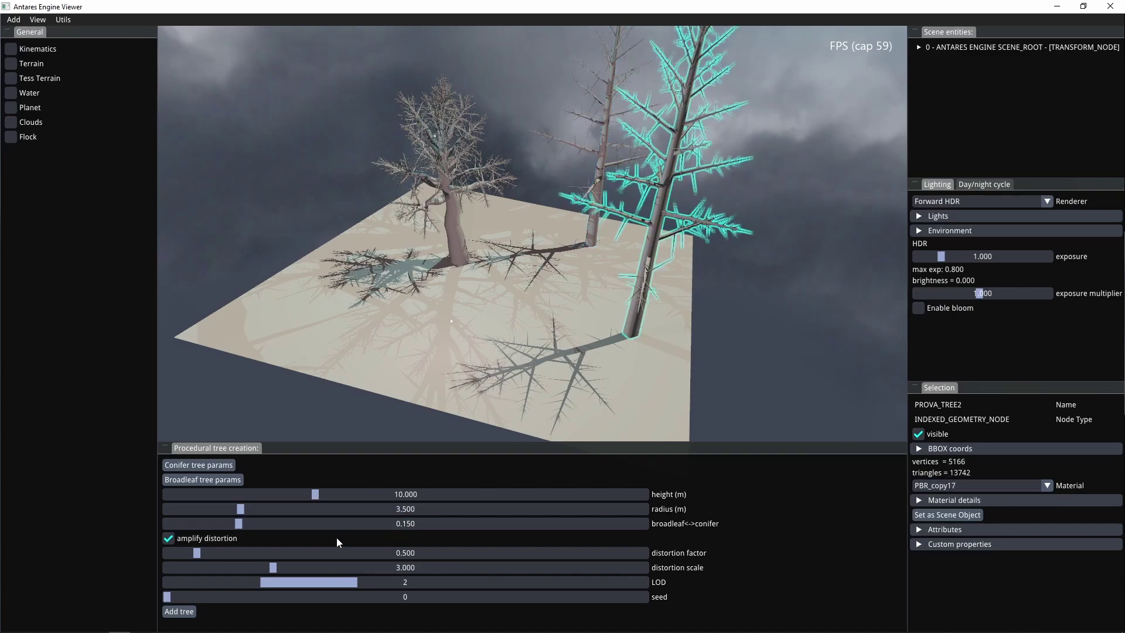
# Set the LOD to 3, add another conifer and select it to check its geometry counts.
pyautogui.click(381, 583)
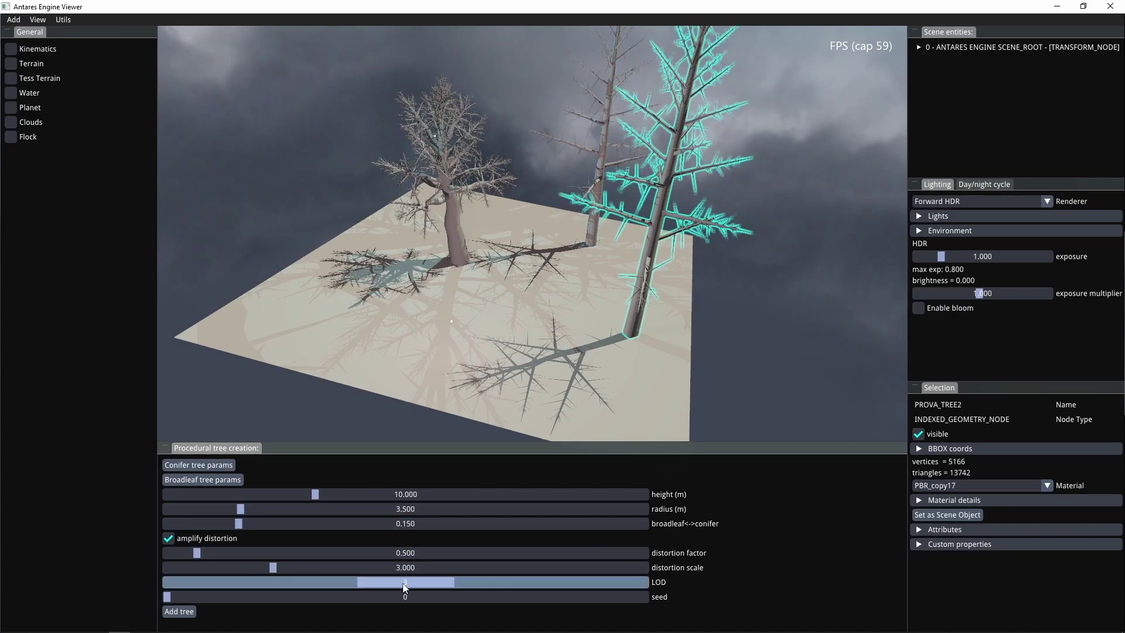
pyautogui.click(188, 607)
pyautogui.scroll(-3, 543, 331)
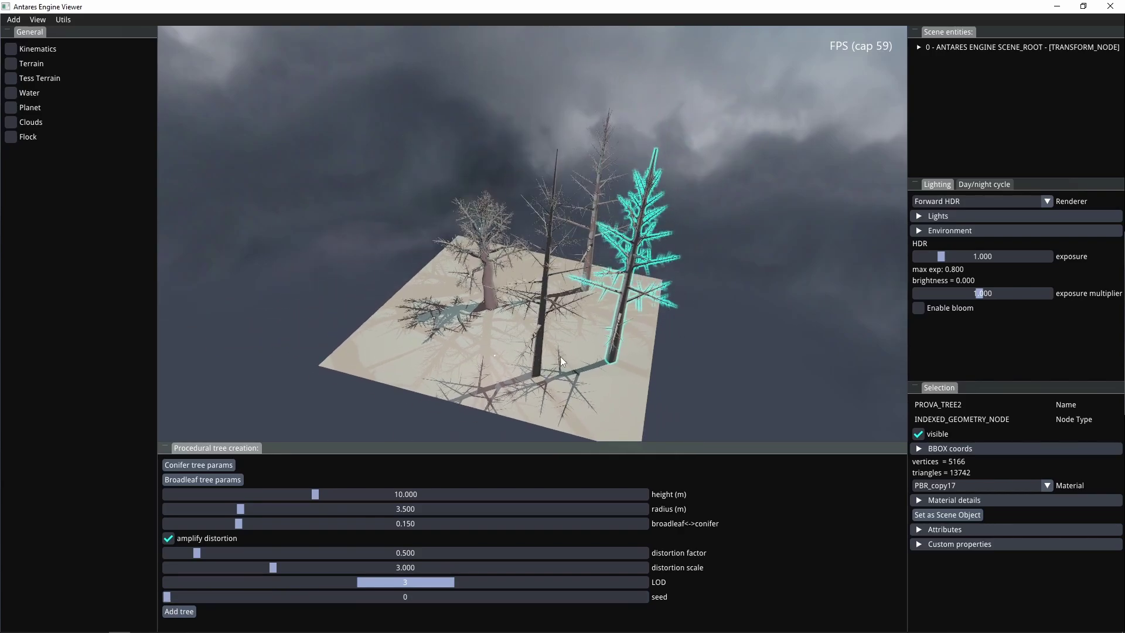
pyautogui.moveTo(560, 356); pyautogui.dragTo(616, 366, button='middle')
pyautogui.scroll(3, 584, 347)
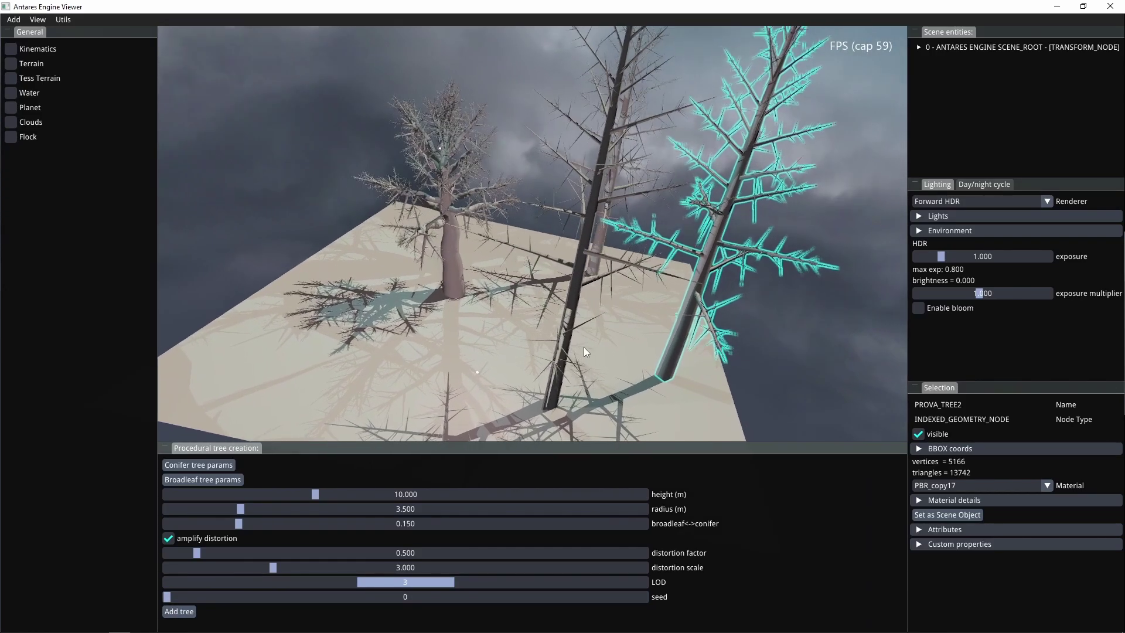
pyautogui.click(570, 292)
pyautogui.moveTo(619, 333); pyautogui.dragTo(437, 328, button='middle')
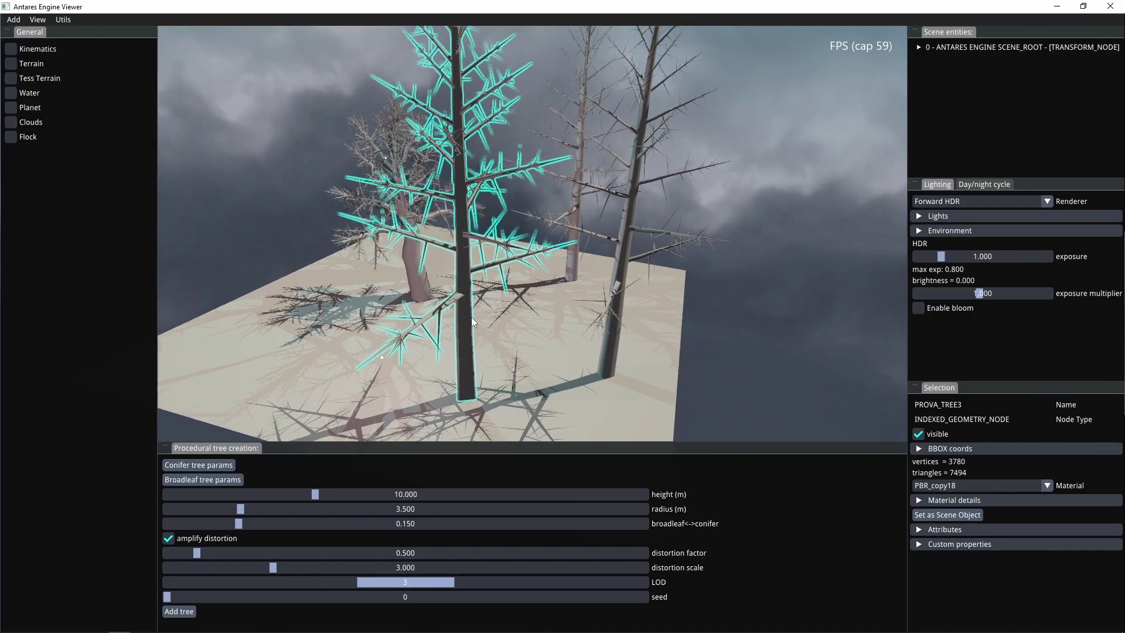
# Examine the mesh density of the conifers in wireframe display, restore the shaded display and select the floor.
pyautogui.press('w')
pyautogui.scroll(3, 460, 345)
pyautogui.scroll(-8, 460, 346)
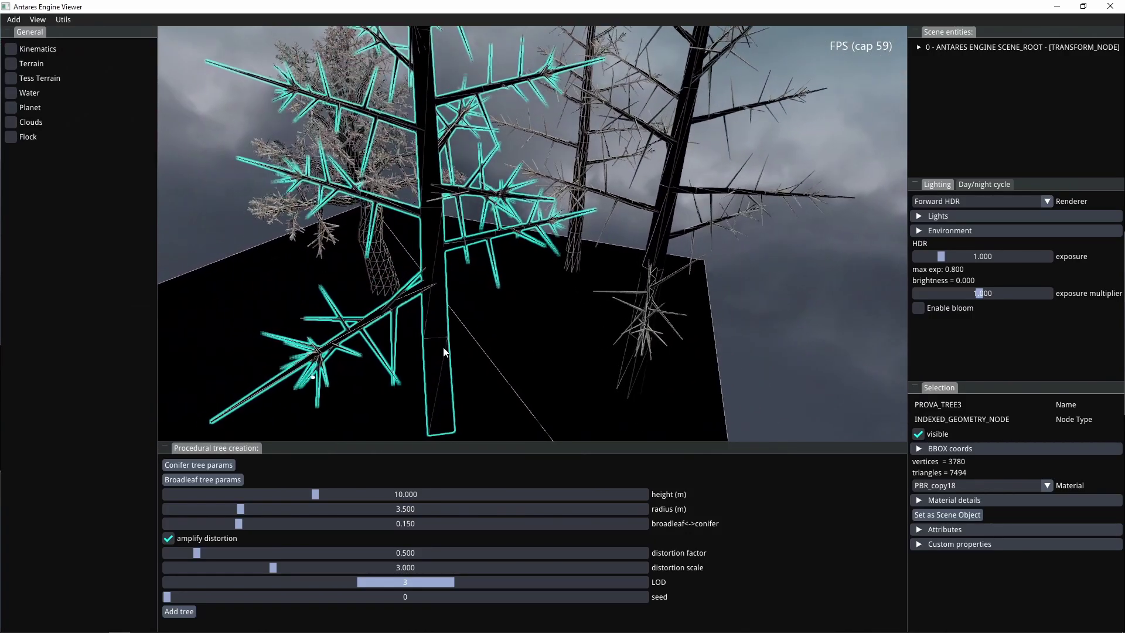
pyautogui.scroll(-1, 475, 353)
pyautogui.moveTo(481, 235); pyautogui.dragTo(504, 347, button='middle')
pyautogui.scroll(6, 574, 265)
pyautogui.scroll(-10, 539, 299)
pyautogui.click(478, 333)
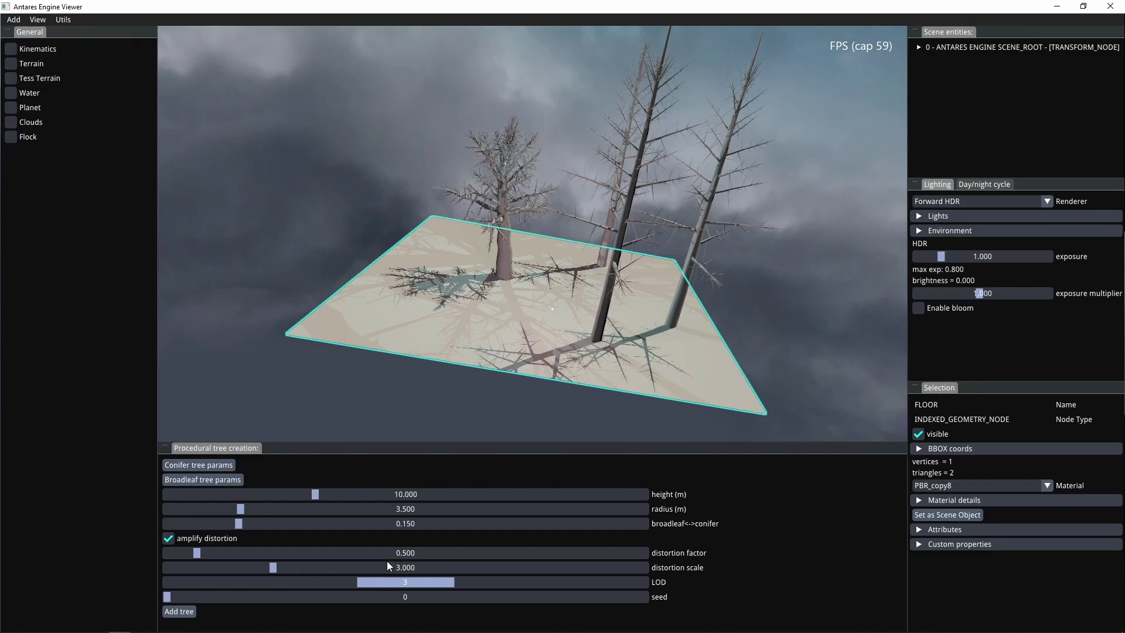
# Add a conifer with LOD 1 and a distortion factor of 1.142.
pyautogui.moveTo(384, 582); pyautogui.dragTo(248, 589)
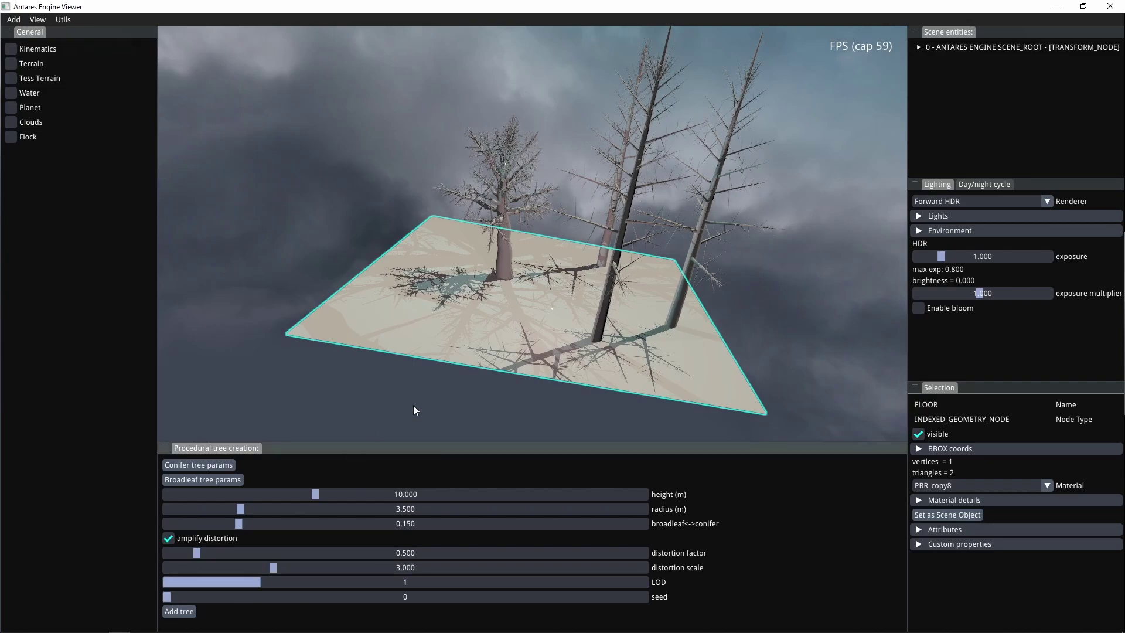
pyautogui.click(457, 329)
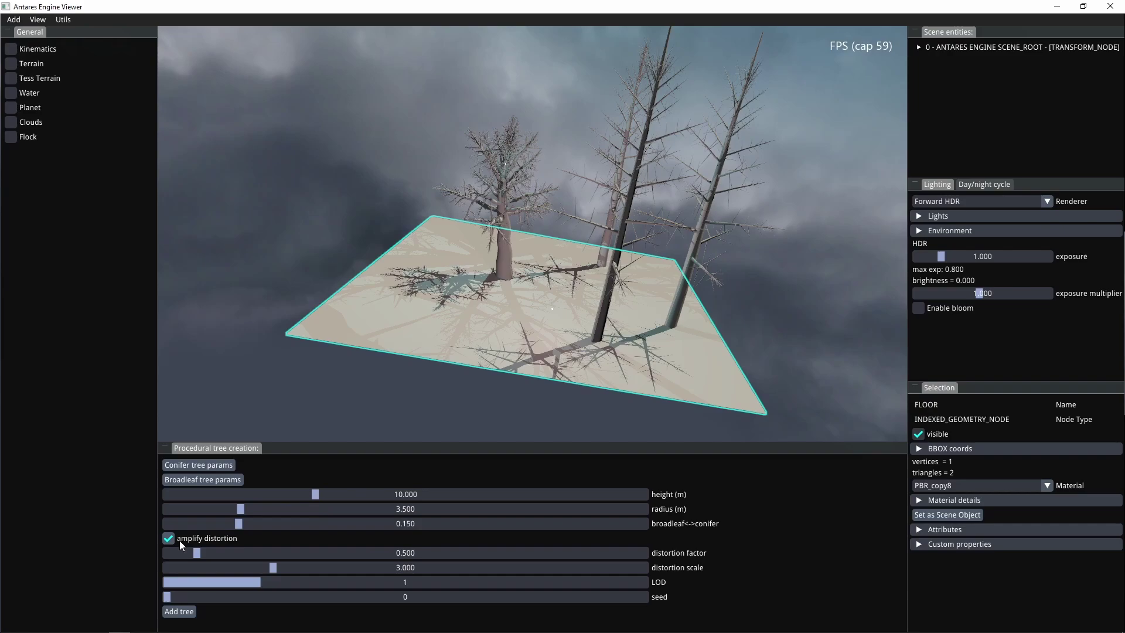
pyautogui.click(262, 554)
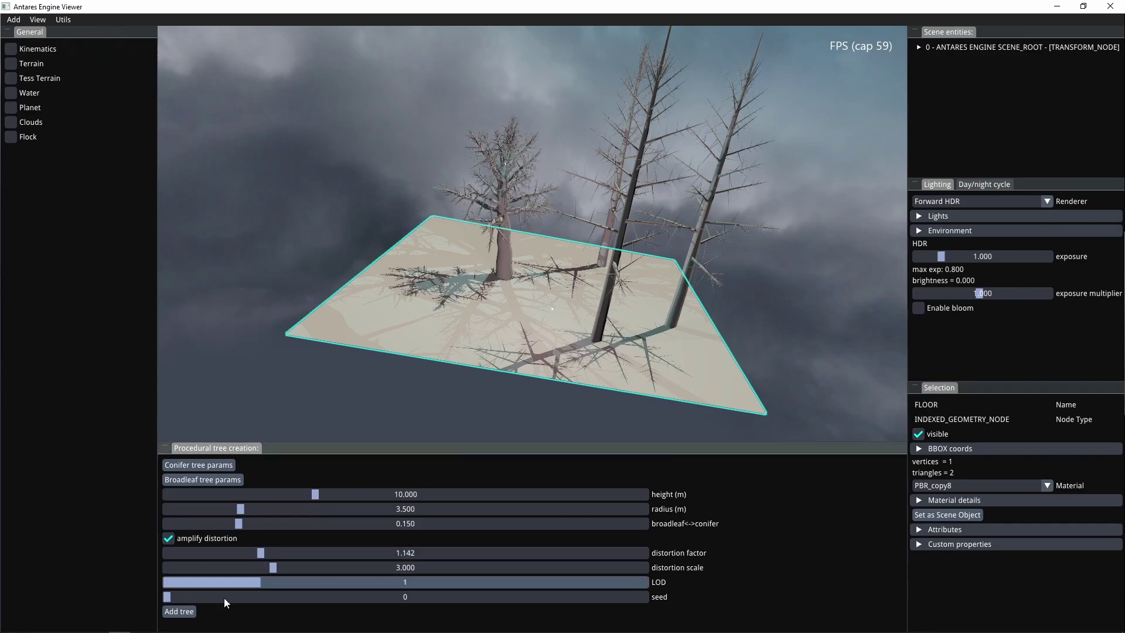
pyautogui.click(179, 613)
pyautogui.moveTo(479, 337); pyautogui.dragTo(495, 382, button='middle')
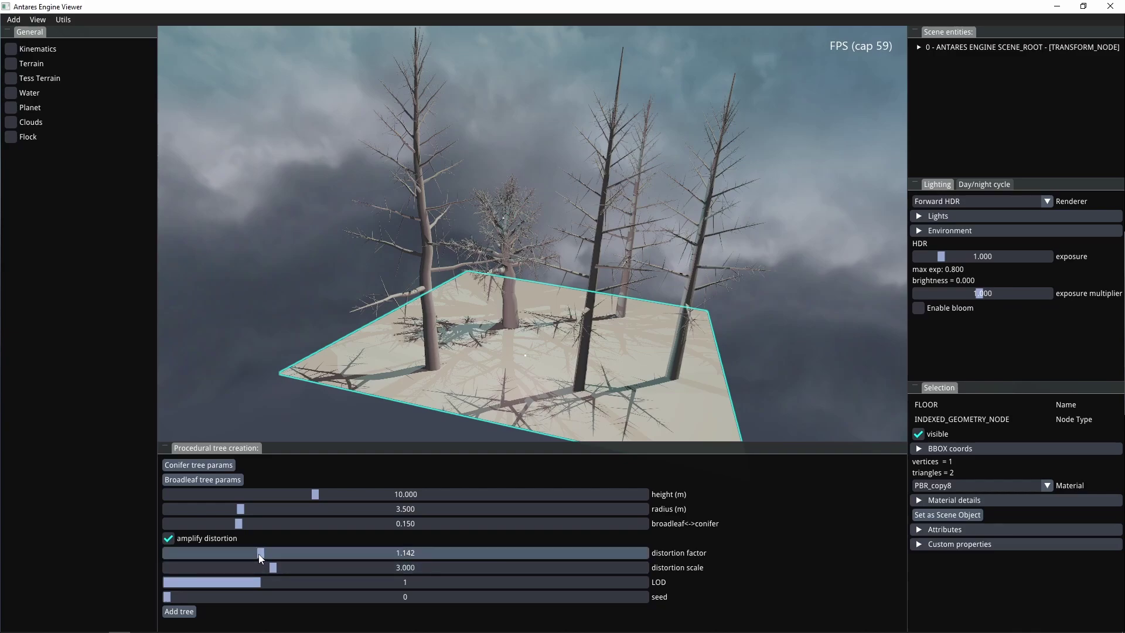
# Set the distortion factor to 2.532, add another conifer and inspect its bent trunk.
pyautogui.moveTo(259, 554)
pyautogui.mouseDown()
pyautogui.moveTo(380, 557)
pyautogui.moveTo(281, 553)
pyautogui.mouseUp()
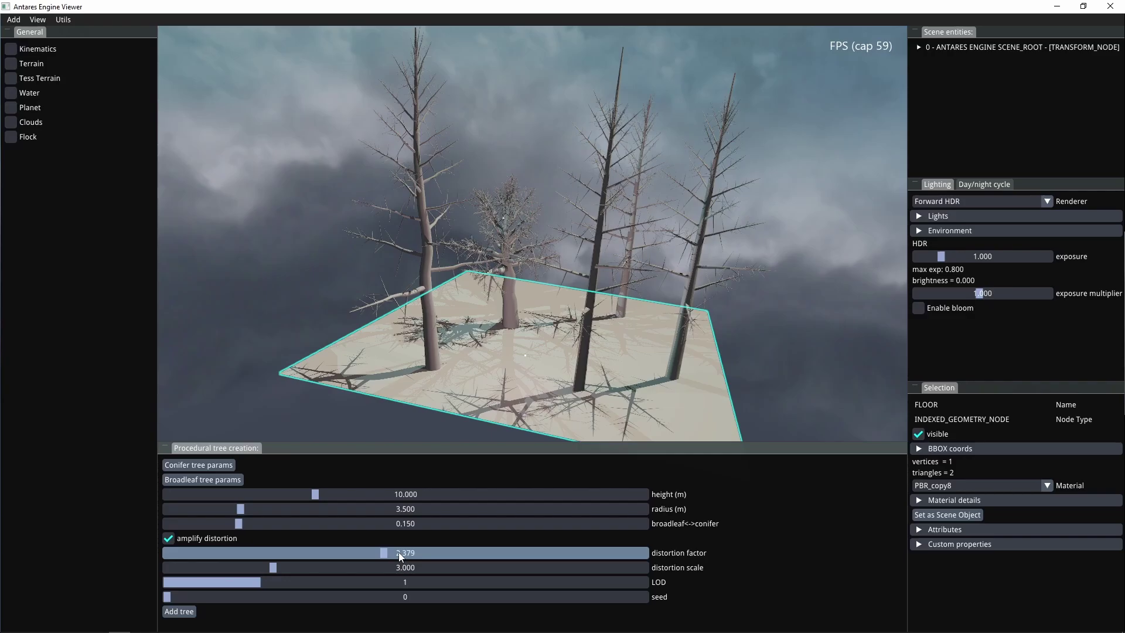
pyautogui.moveTo(400, 557); pyautogui.dragTo(402, 555)
pyautogui.click(179, 611)
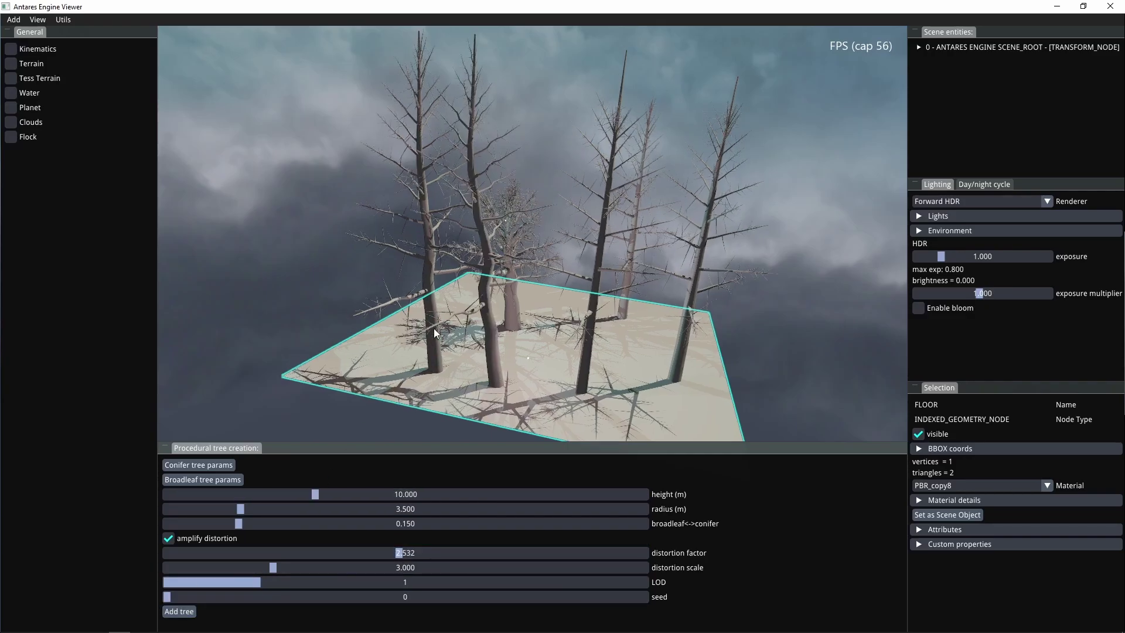
pyautogui.moveTo(434, 328); pyautogui.dragTo(402, 333)
pyautogui.scroll(4, 402, 332)
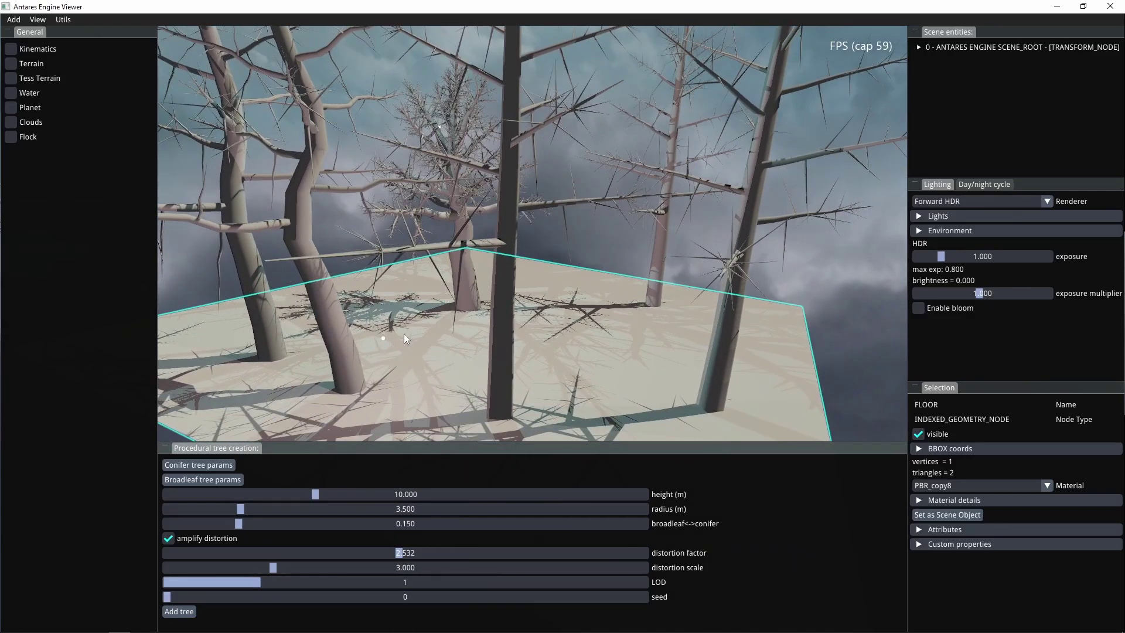
pyautogui.click(346, 352)
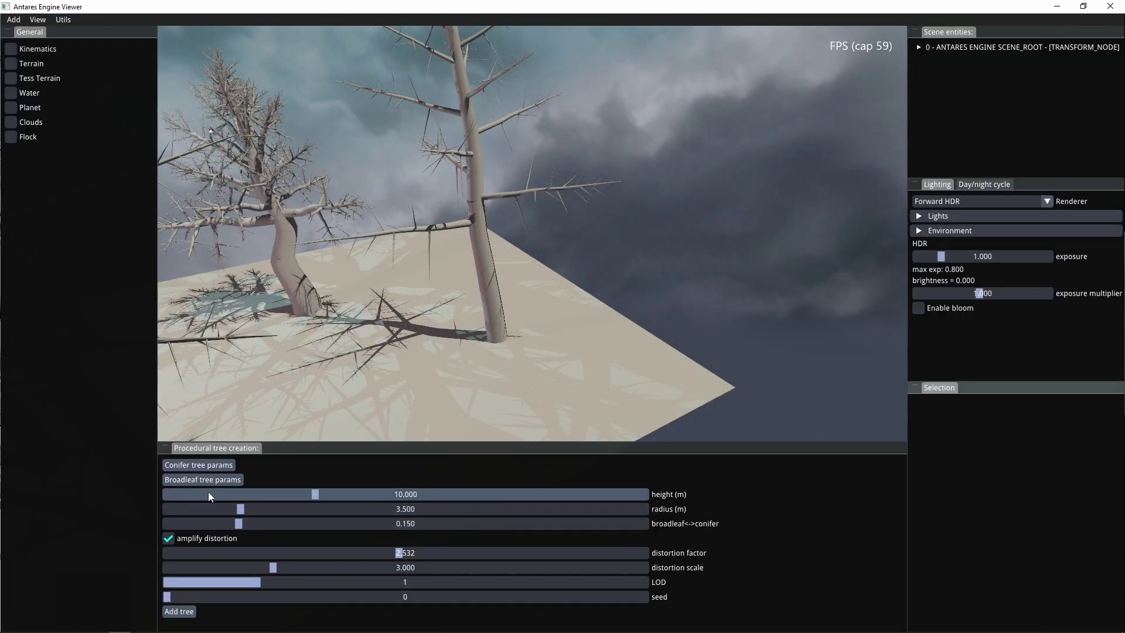
# Load the broadleaf parameters, add a broadleaf tree and inspect its trunk and branches with the interface hidden.
pyautogui.click(197, 481)
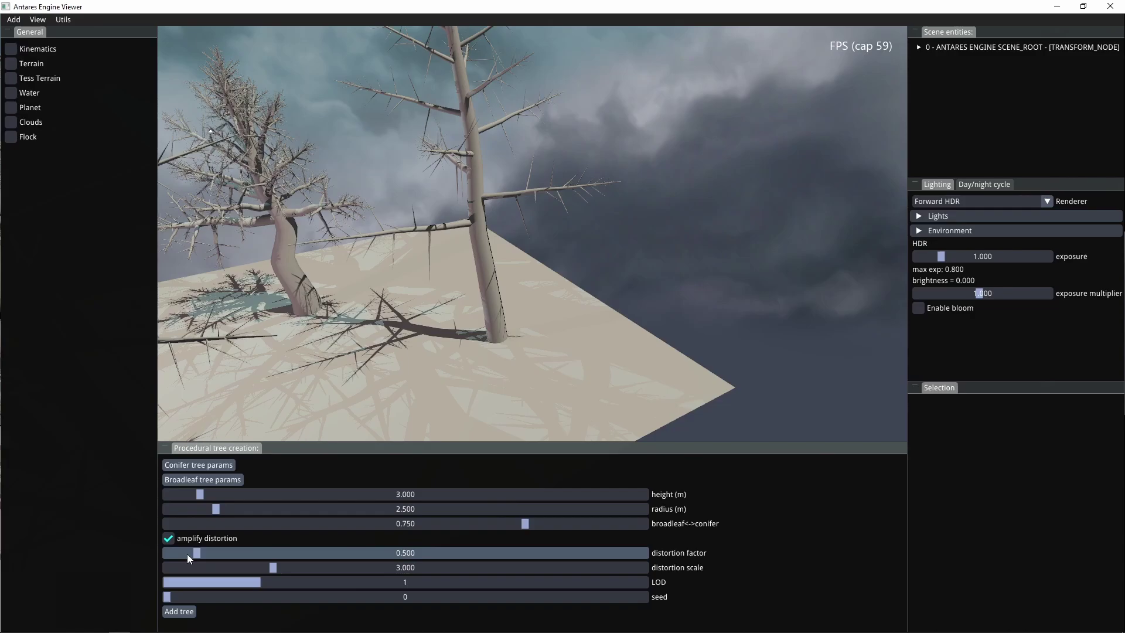
pyautogui.moveTo(429, 356); pyautogui.dragTo(459, 304, button='middle')
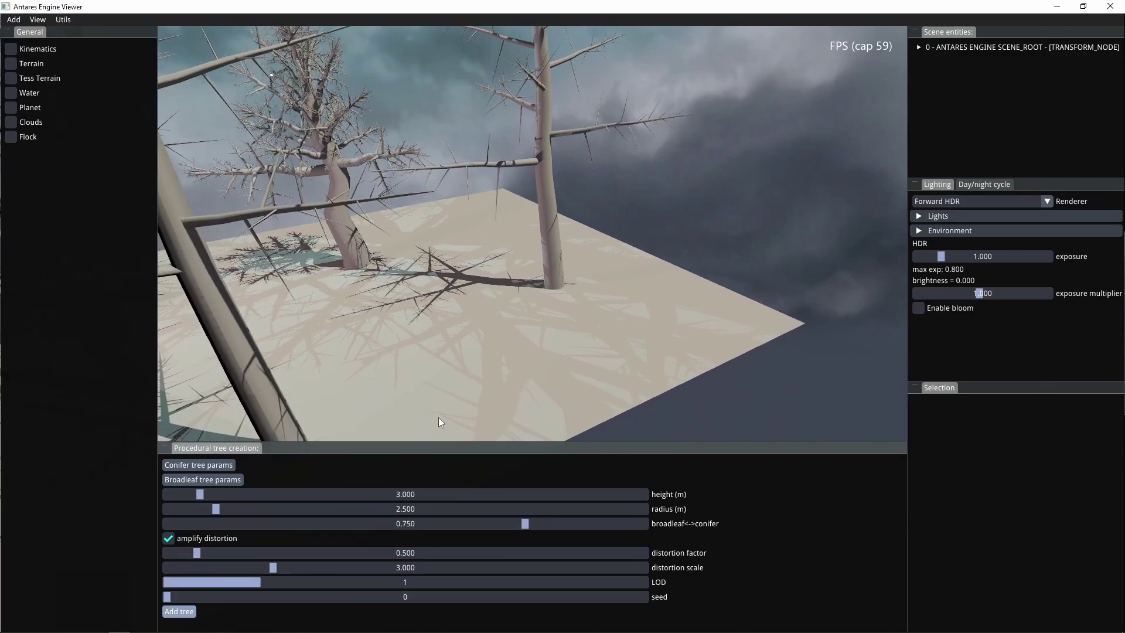
pyautogui.moveTo(547, 307); pyautogui.dragTo(647, 364, button='middle')
pyautogui.scroll(3, 613, 332)
pyautogui.press('Tab')
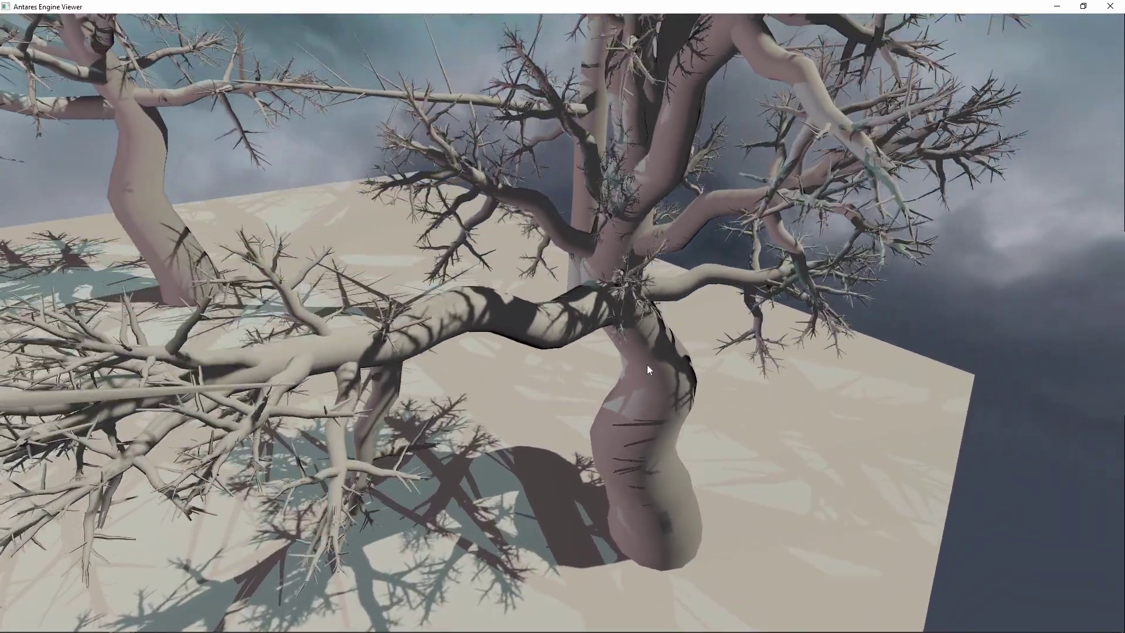
pyautogui.moveTo(647, 365)
pyautogui.mouseDown()
pyautogui.moveTo(611, 415)
pyautogui.moveTo(658, 353)
pyautogui.moveTo(672, 353)
pyautogui.moveTo(553, 371)
pyautogui.mouseUp()
pyautogui.press('w')
pyautogui.press('w')
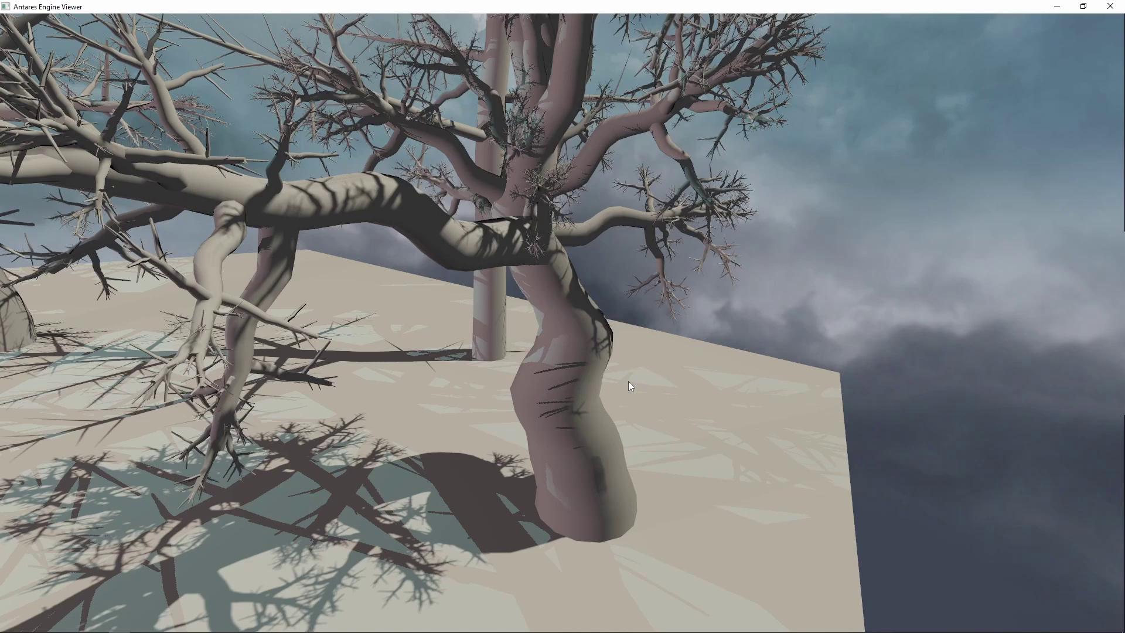
# Apply the BarkBeech1 1K albedo texture from the File Explorer bark search results to the new broadleaf tree.
pyautogui.hotkey('alt', 'Tab')
pyautogui.hotkey('alt', 'Tab')
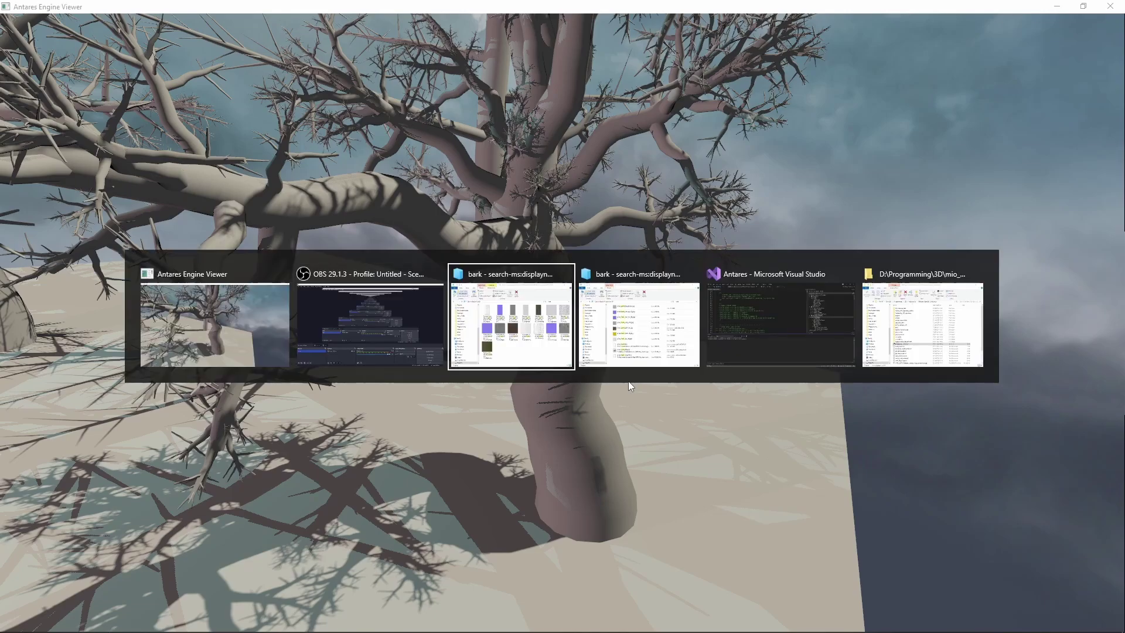
pyautogui.moveTo(885, 163); pyautogui.dragTo(1031, 170)
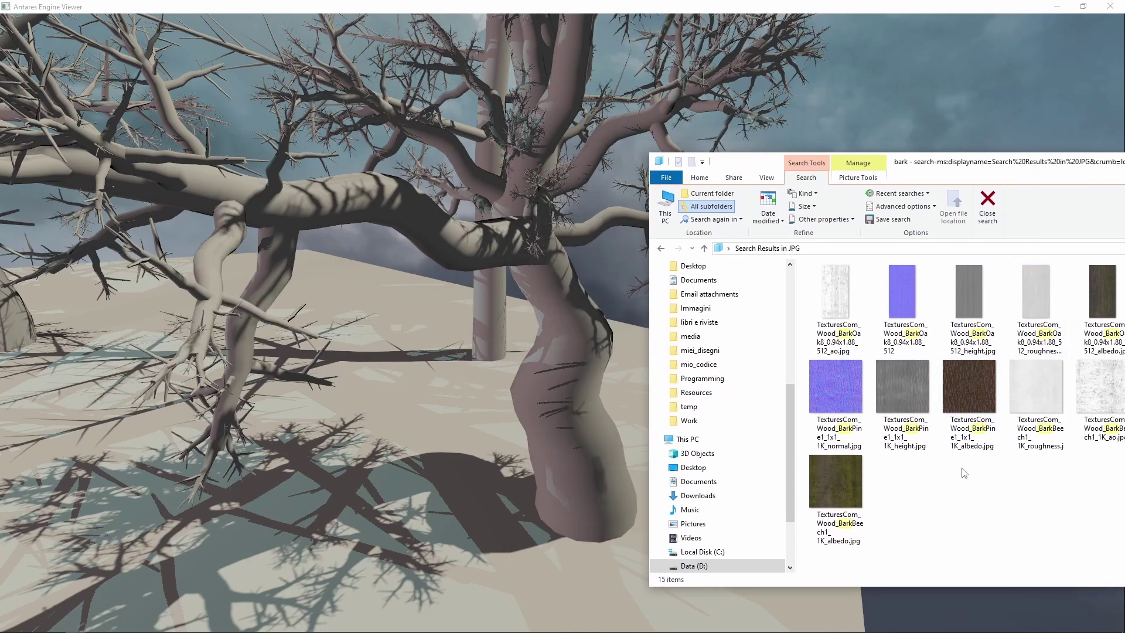
pyautogui.moveTo(841, 488); pyautogui.dragTo(694, 415)
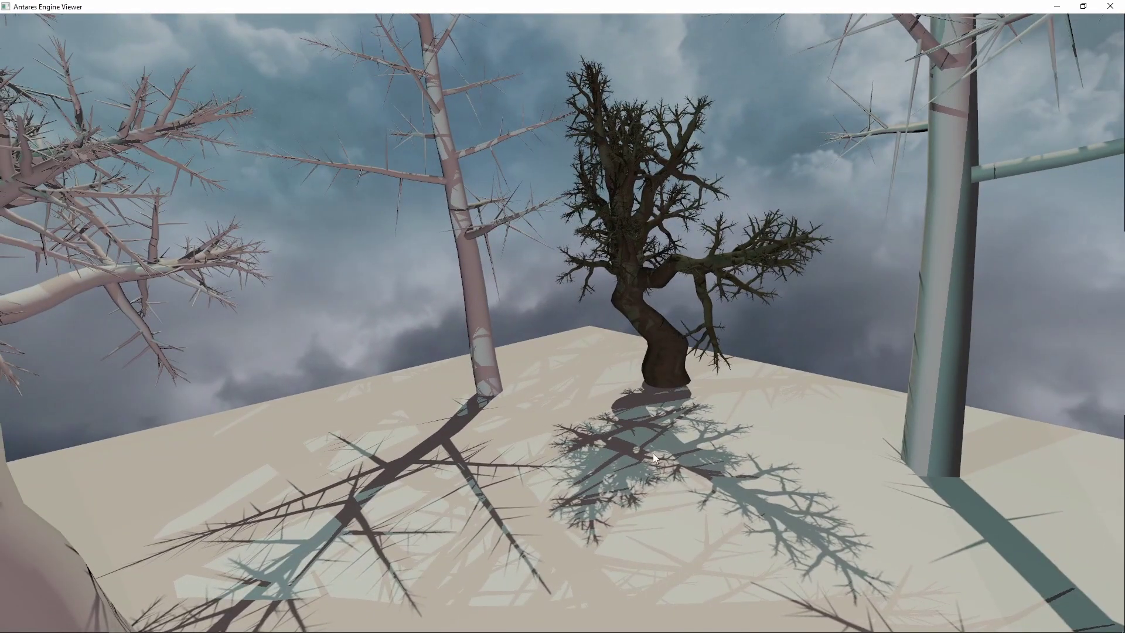
pyautogui.moveTo(652, 453); pyautogui.dragTo(645, 434)
# Turn off light1 and light2 in the scene lighting and hide the interface again.
pyautogui.press('Tab')
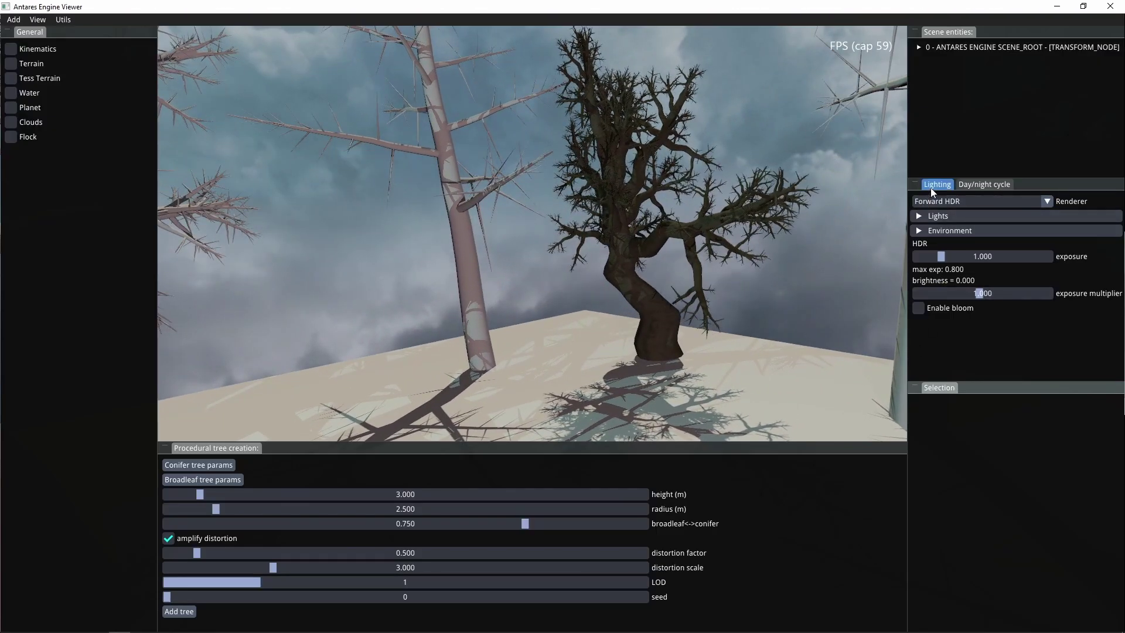
pyautogui.click(920, 217)
pyautogui.click(941, 289)
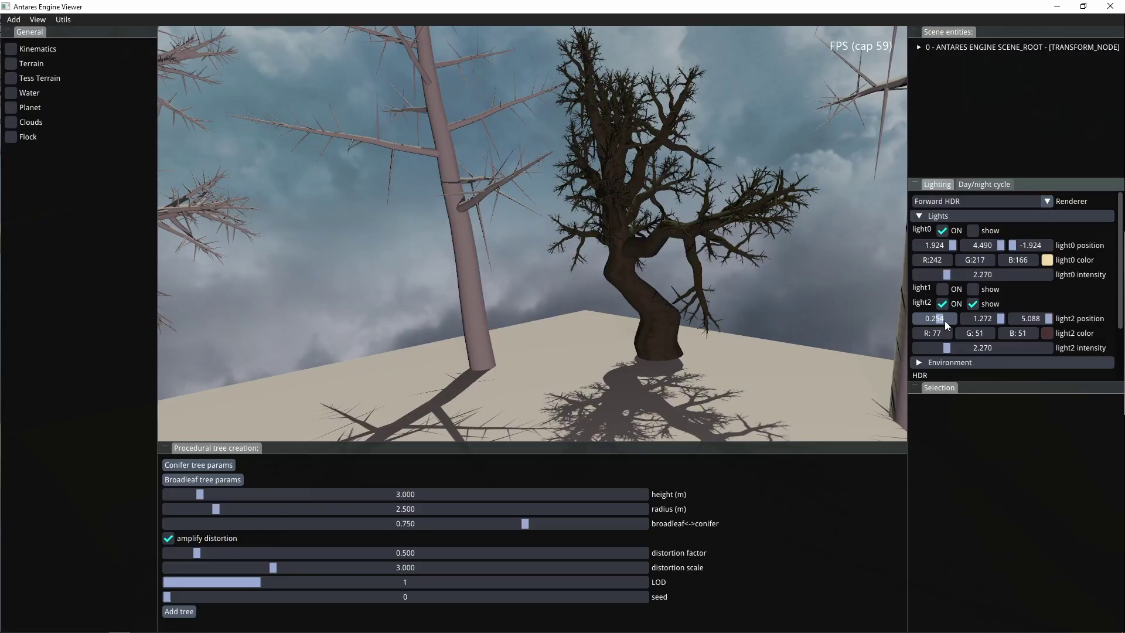
pyautogui.click(941, 304)
pyautogui.press('Tab')
# Apply the BarkPine1 1x1 1K albedo texture from the File Explorer bark search results to the bent conifer.
pyautogui.moveTo(786, 335); pyautogui.dragTo(470, 414)
pyautogui.moveTo(401, 429)
pyautogui.mouseDown()
pyautogui.moveTo(432, 406)
pyautogui.moveTo(384, 418)
pyautogui.mouseUp()
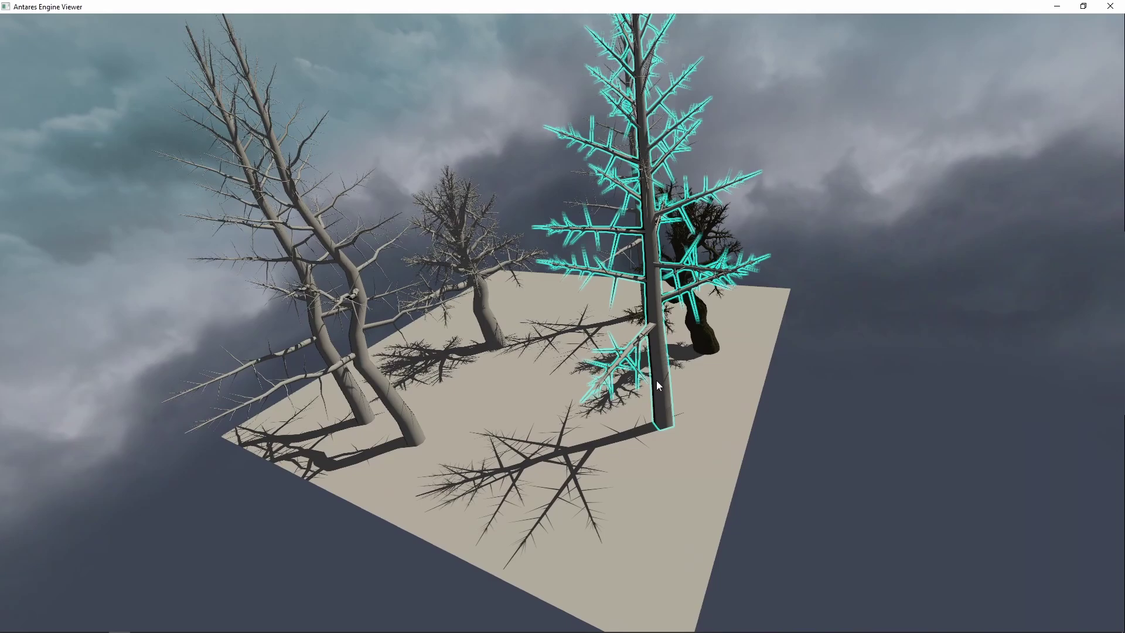
pyautogui.moveTo(656, 381); pyautogui.dragTo(522, 435)
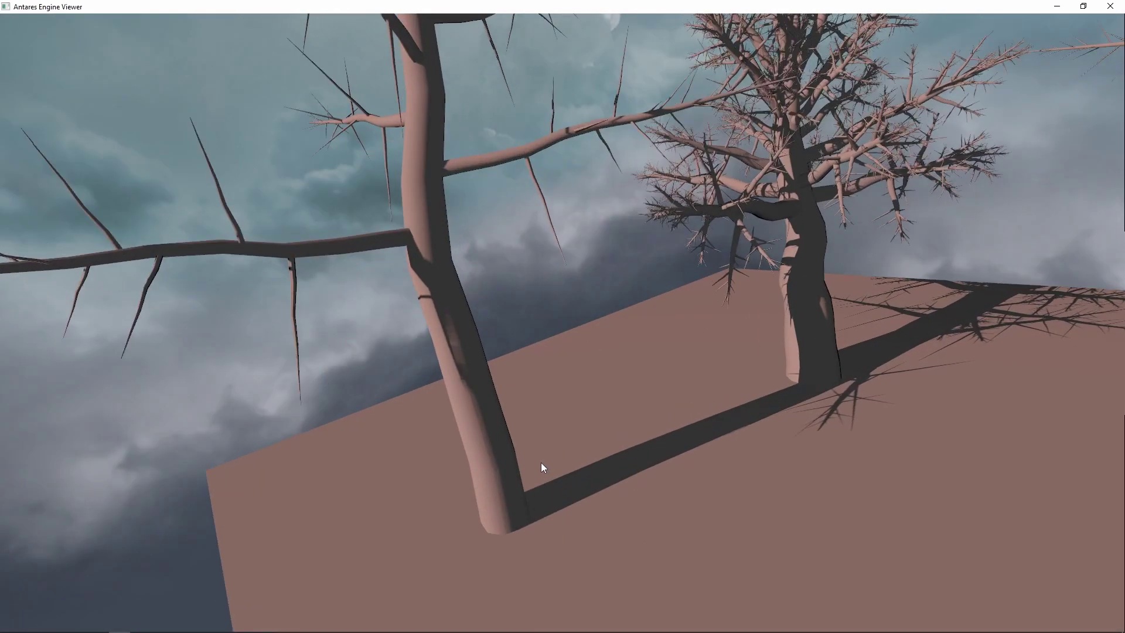
pyautogui.moveTo(540, 463); pyautogui.dragTo(637, 451)
pyautogui.hotkey('alt', 'Tab')
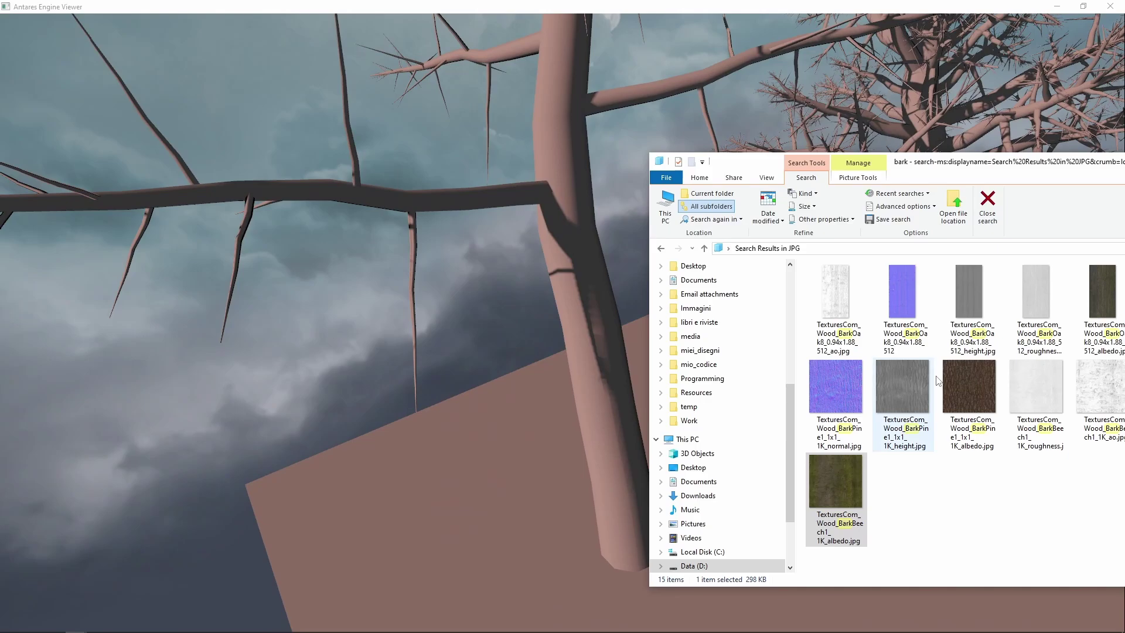
pyautogui.click(966, 395)
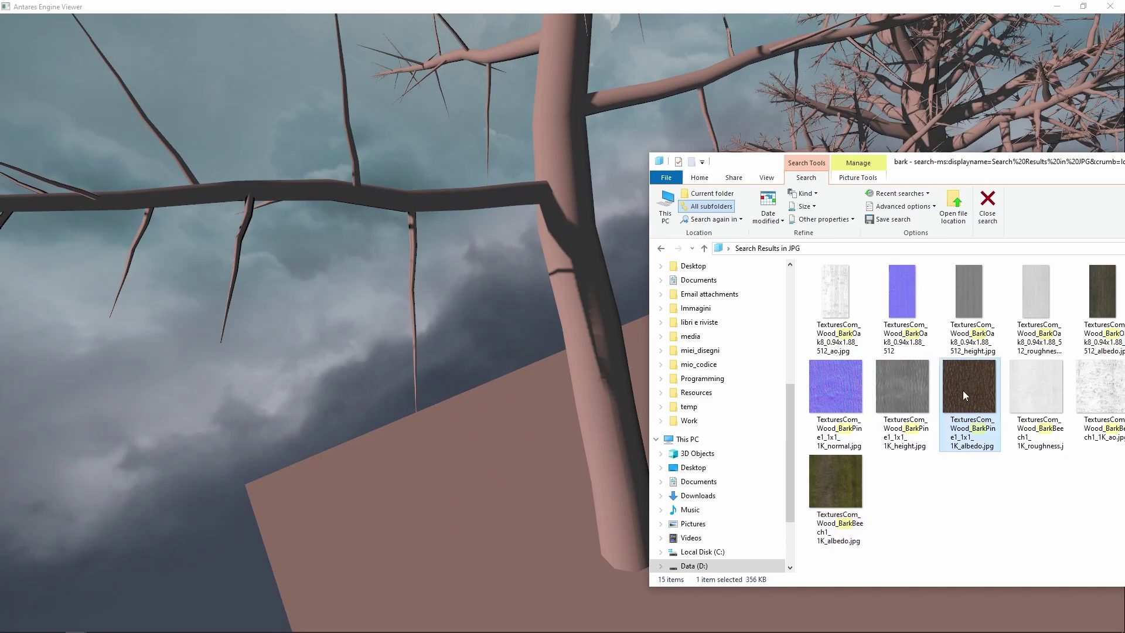
pyautogui.click(612, 419)
# Inspect the pine bark texture along the bent conifer's trunk and branches from several angles.
pyautogui.moveTo(568, 423); pyautogui.dragTo(599, 464)
pyautogui.scroll(3, 592, 463)
pyautogui.moveTo(586, 461); pyautogui.dragTo(639, 369, button='middle')
pyautogui.scroll(-2, 609, 414)
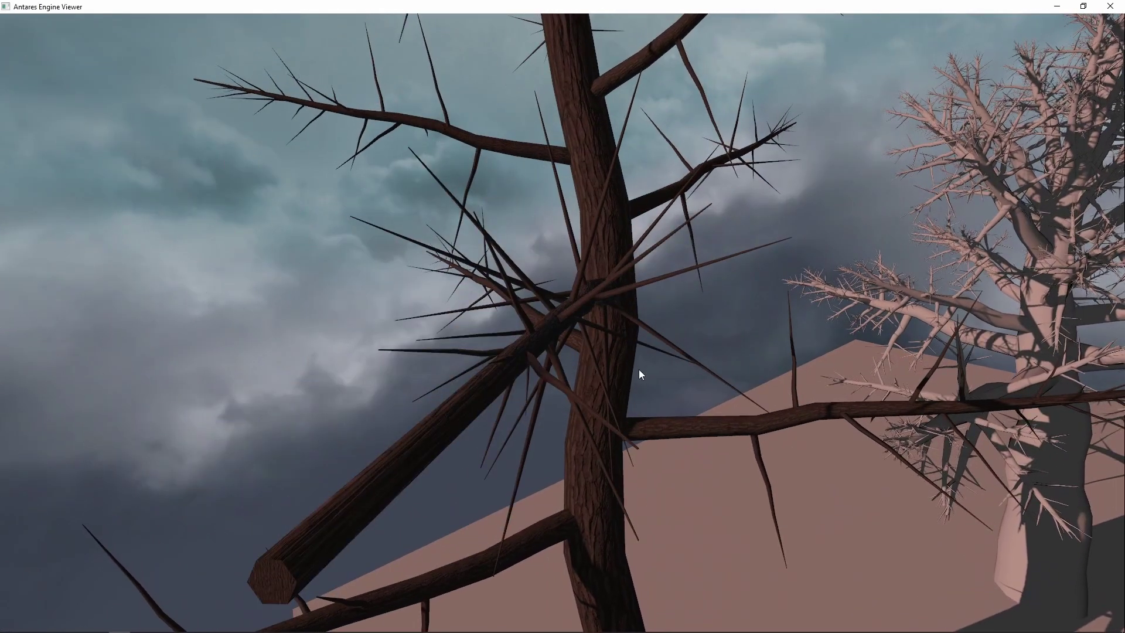
pyautogui.moveTo(639, 369); pyautogui.dragTo(680, 429)
pyautogui.moveTo(578, 428); pyautogui.dragTo(728, 360)
# Switch to Visual Studio, uncomment the out_color.xyz = TBN[2] line in 330__PBR_+_shadows.frag, save, and inspect the geometry normals in Antares Engine Viewer.
pyautogui.hotkey('alt', 'Tab')
pyautogui.hotkey('alt', 'Tab')
pyautogui.hotkey('alt', 'Tab')
pyautogui.hotkey('alt', 'Tab')
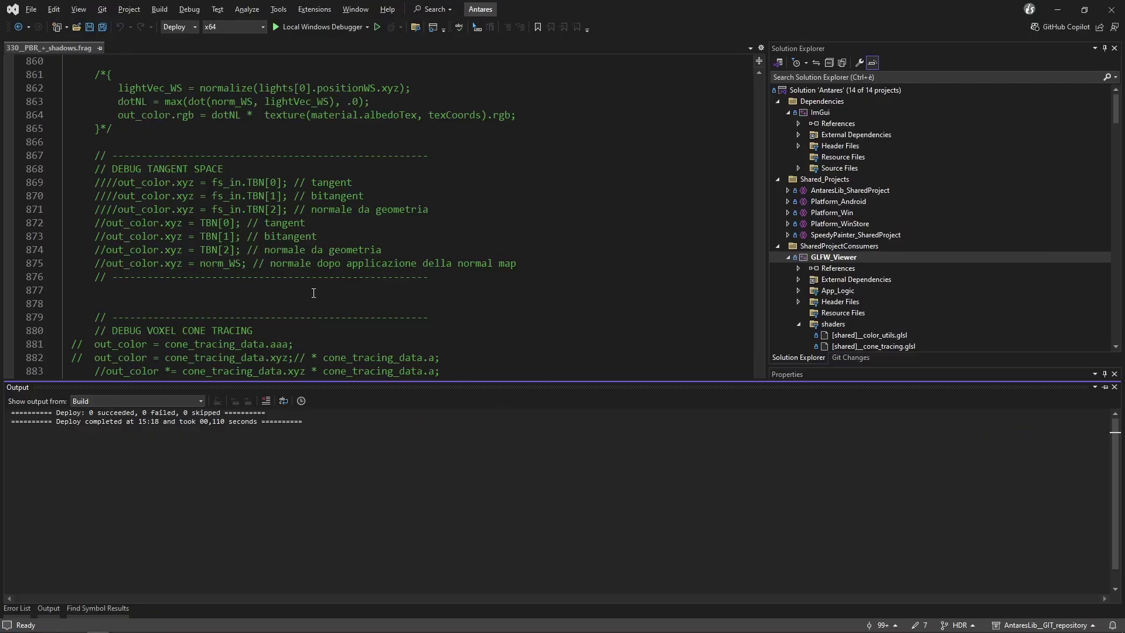
pyautogui.click(314, 293)
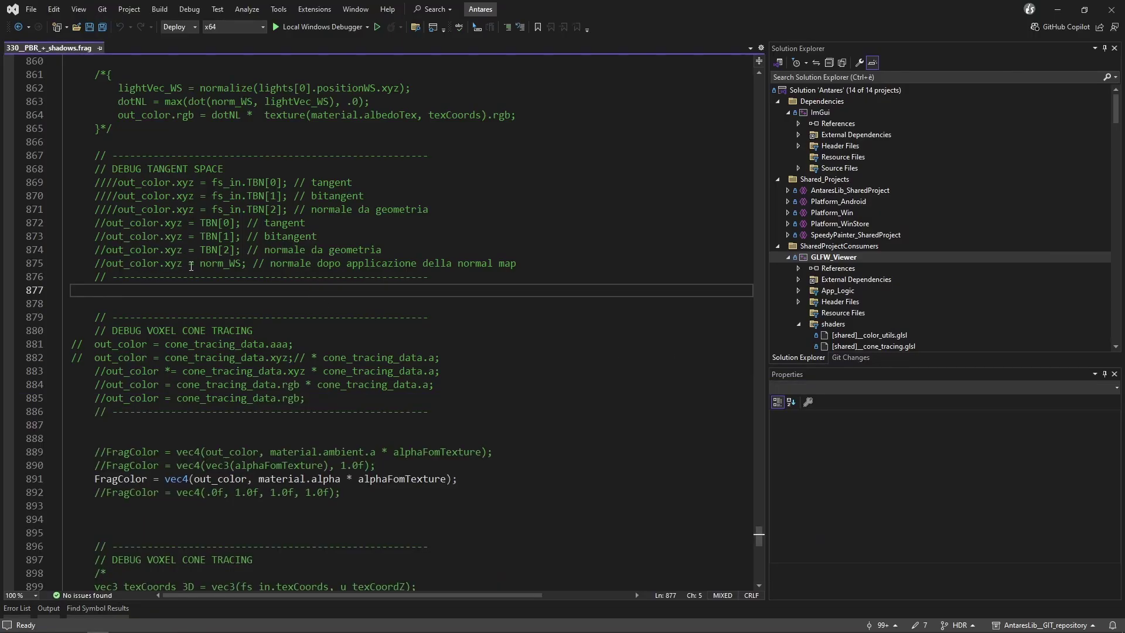
pyautogui.click(107, 250)
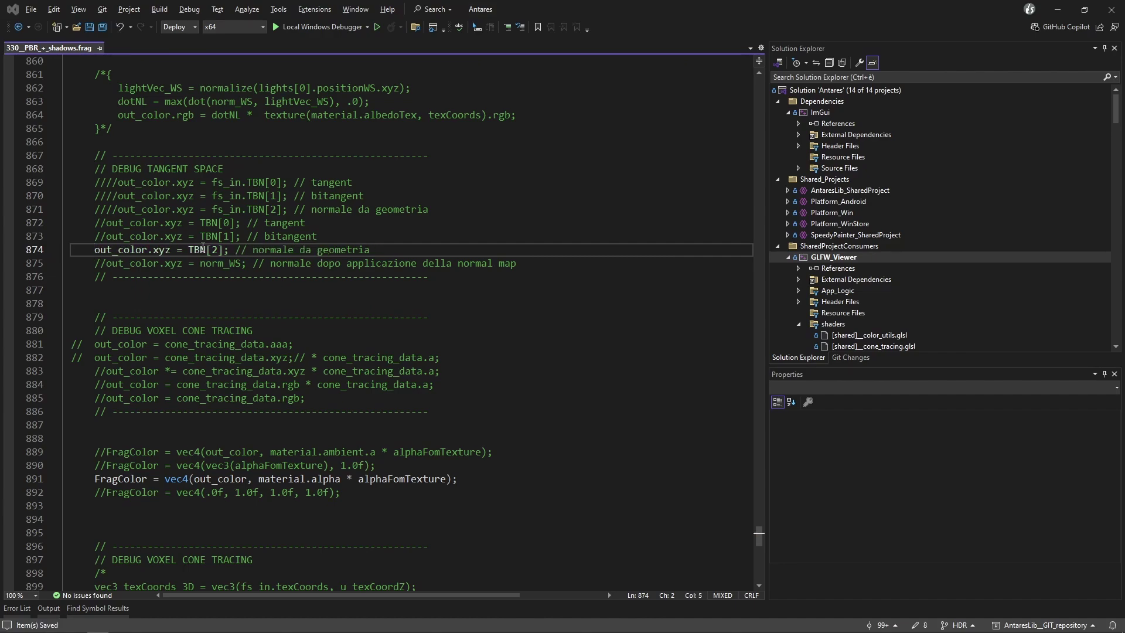
pyautogui.hotkey('alt', 'Tab')
pyautogui.press('n')
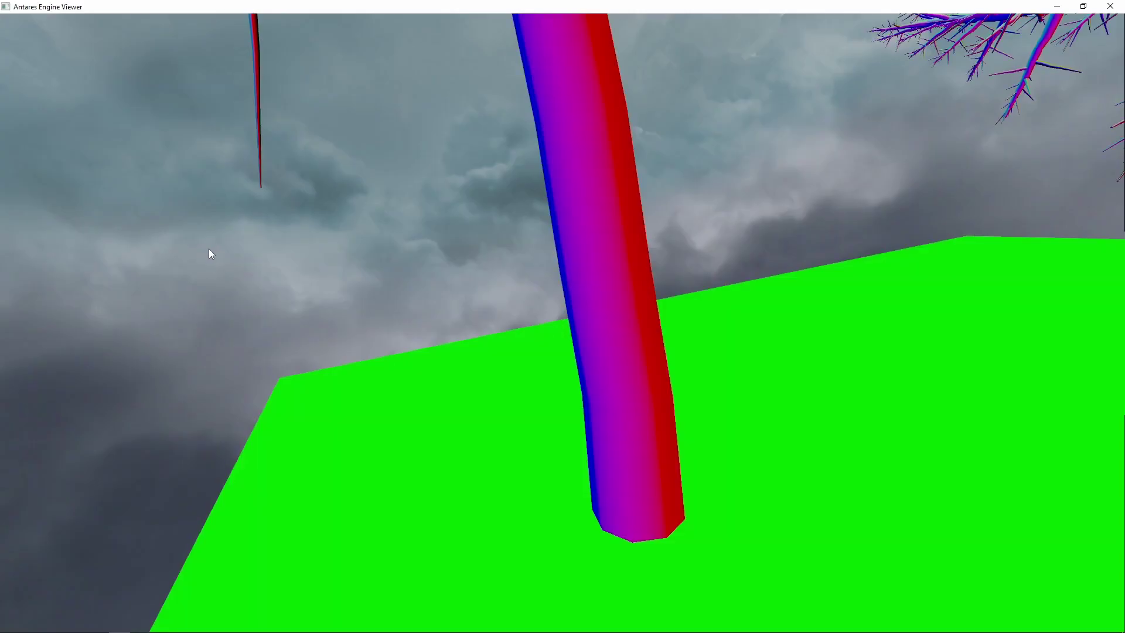
pyautogui.moveTo(519, 307)
pyautogui.mouseDown()
pyautogui.moveTo(691, 363)
pyautogui.moveTo(582, 395)
pyautogui.mouseUp()
pyautogui.scroll(-3, 715, 379)
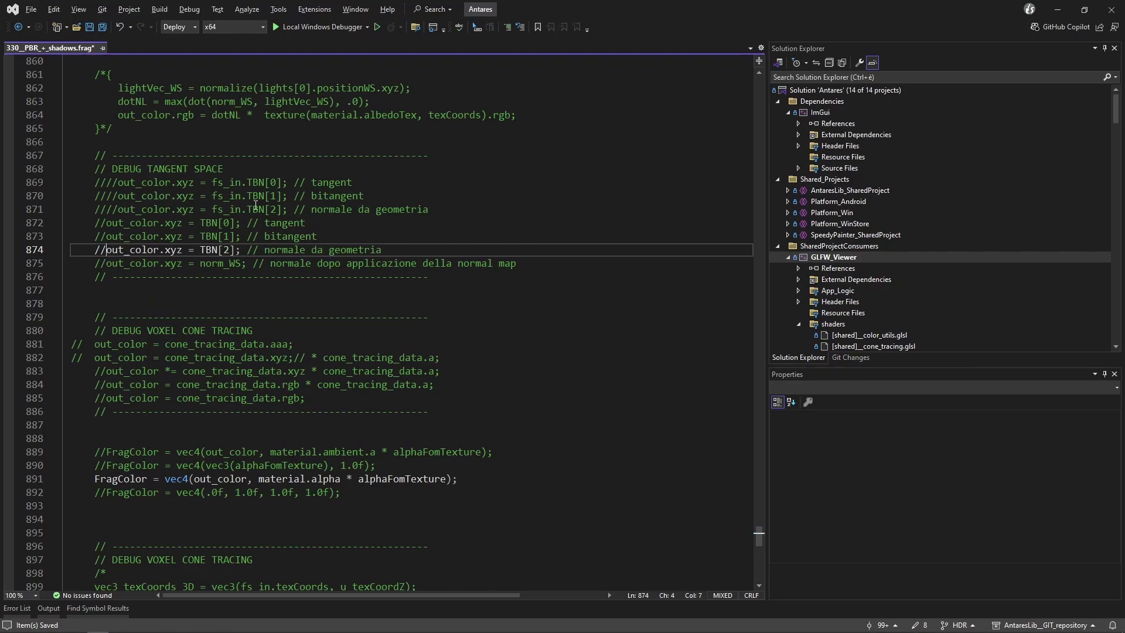
# Comment out the TBN[2] debug line, enable out_color.xyz = norm_WS instead, and inspect the normal-mapped trees in Antares Engine Viewer.
pyautogui.press('Down')
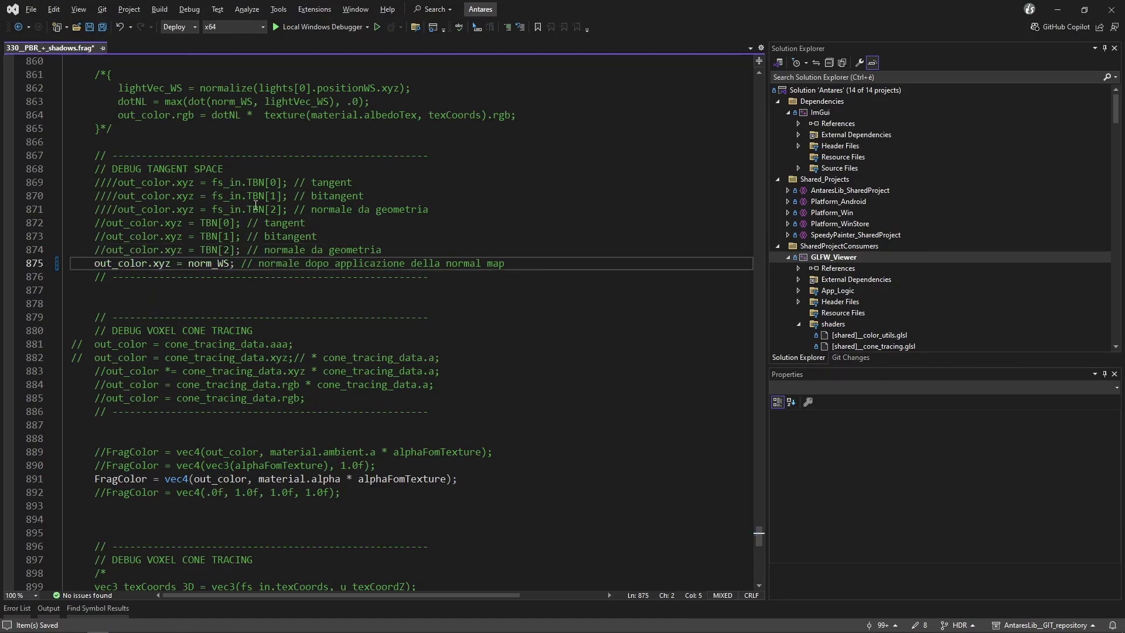
pyautogui.hotkey('alt', 'Tab')
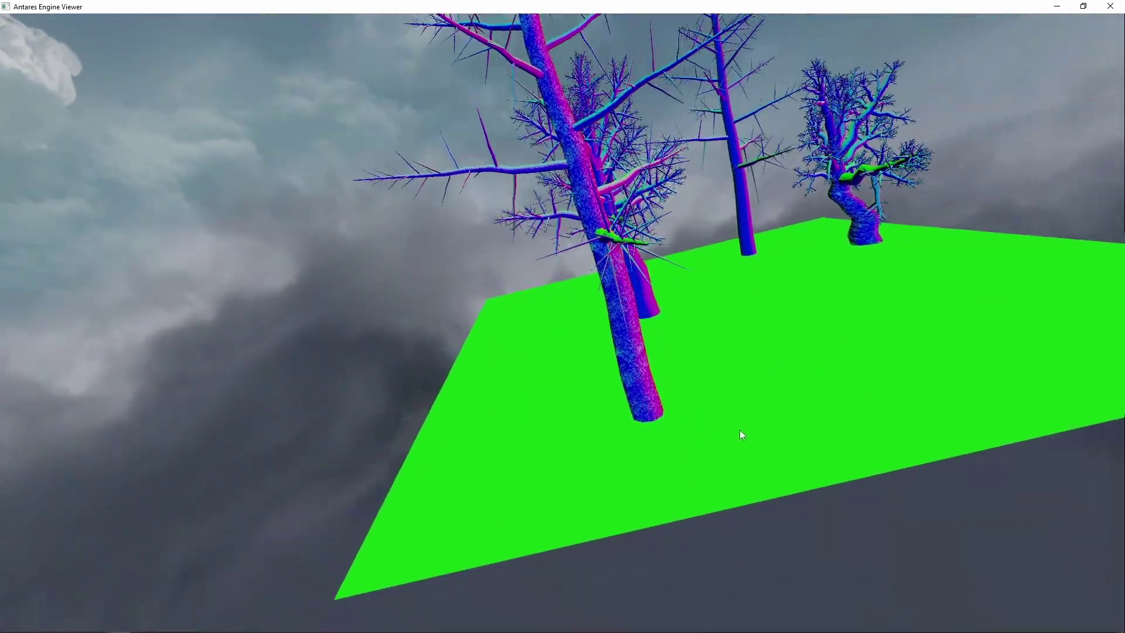
pyautogui.moveTo(740, 430); pyautogui.dragTo(414, 387)
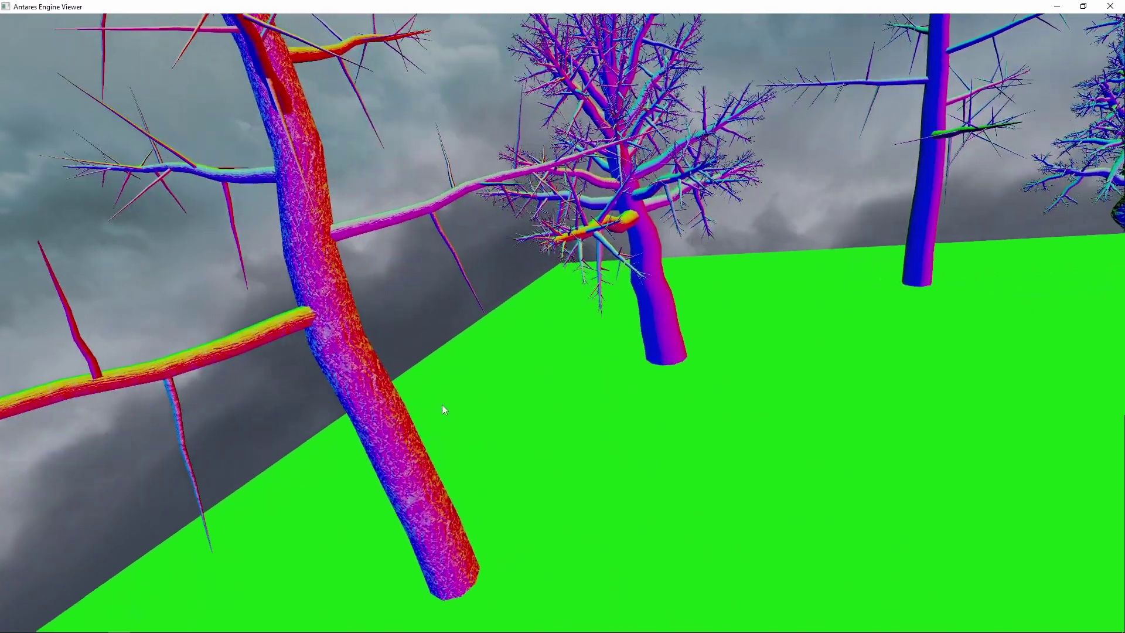
pyautogui.moveTo(442, 405); pyautogui.dragTo(469, 386)
# Comment out the norm_WS debug line in Visual Studio and reload the shaders in Antares Engine Viewer.
pyautogui.hotkey('alt', 'Tab')
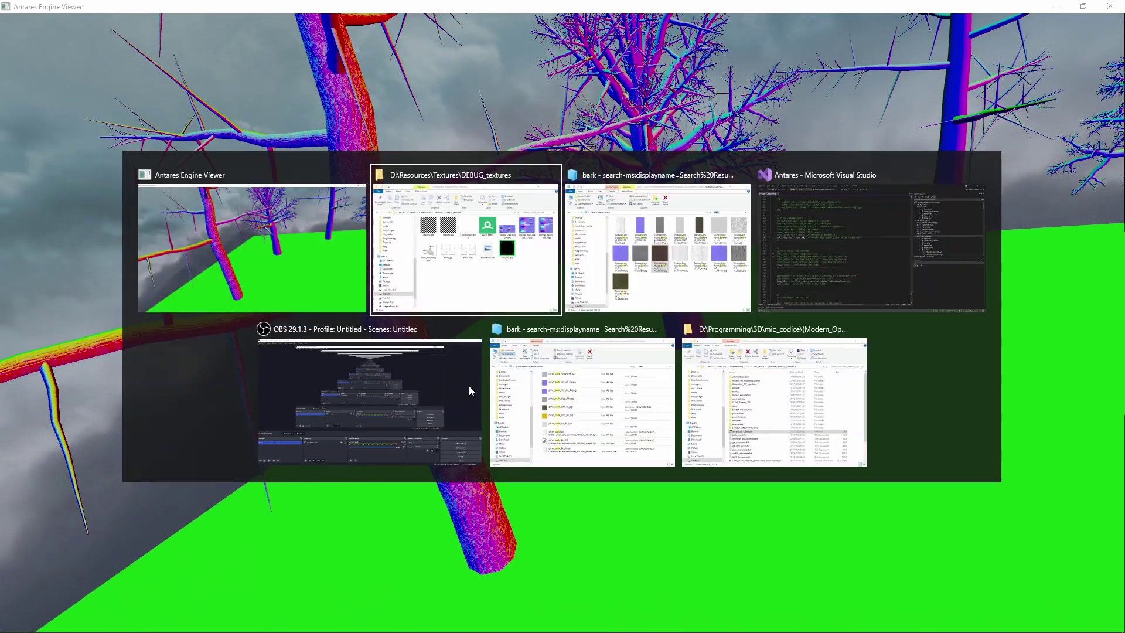
pyautogui.click(806, 256)
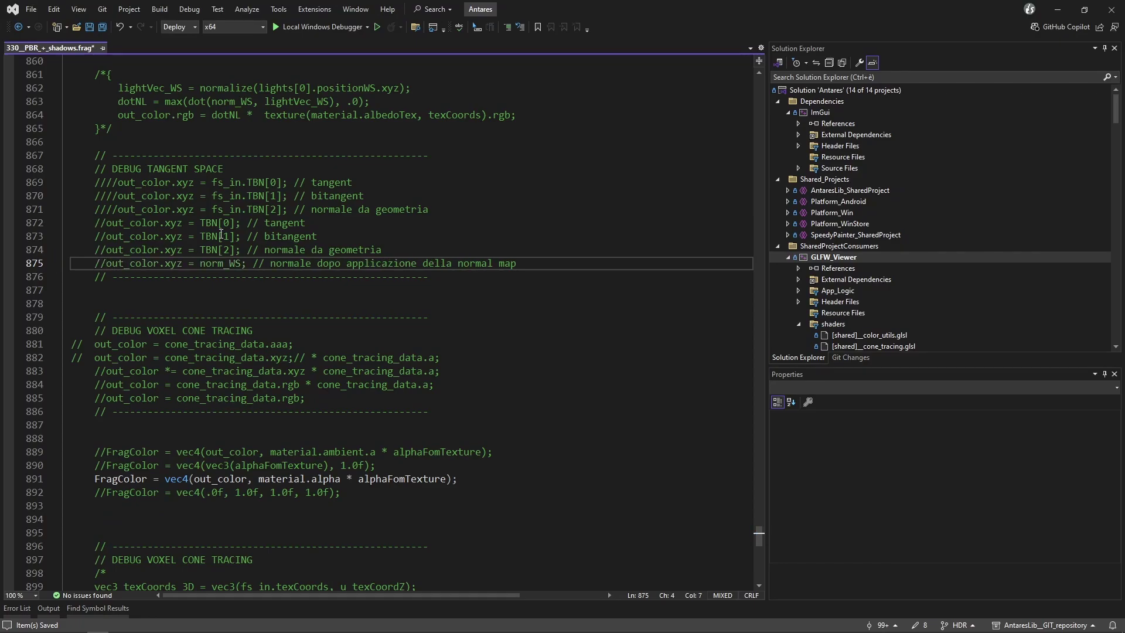
pyautogui.hotkey('alt', 'Tab')
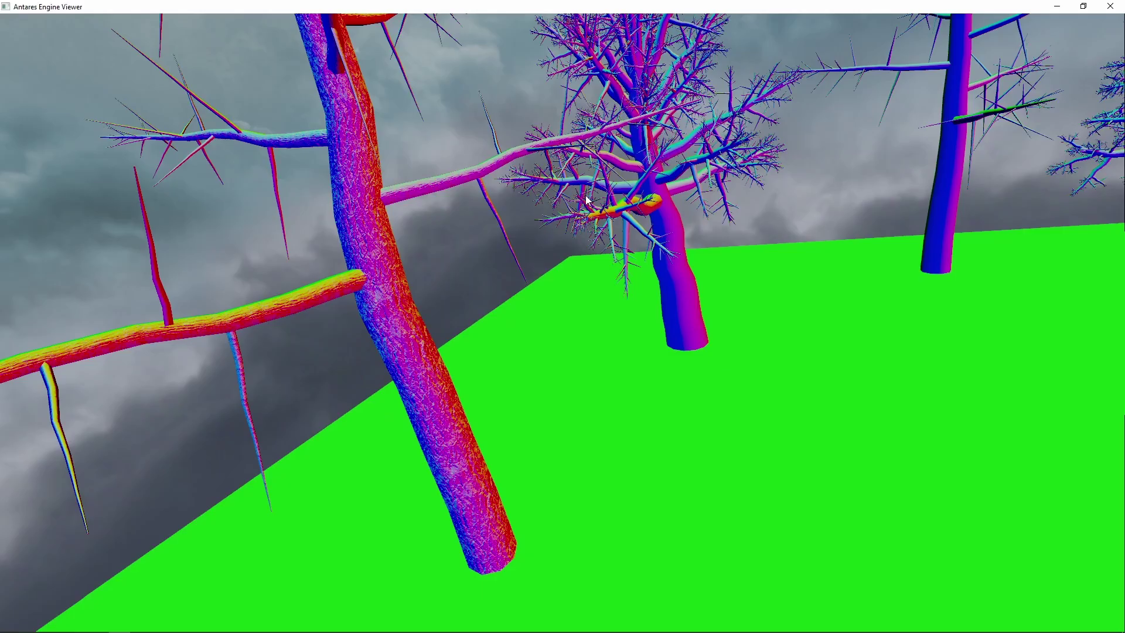
pyautogui.press('n')
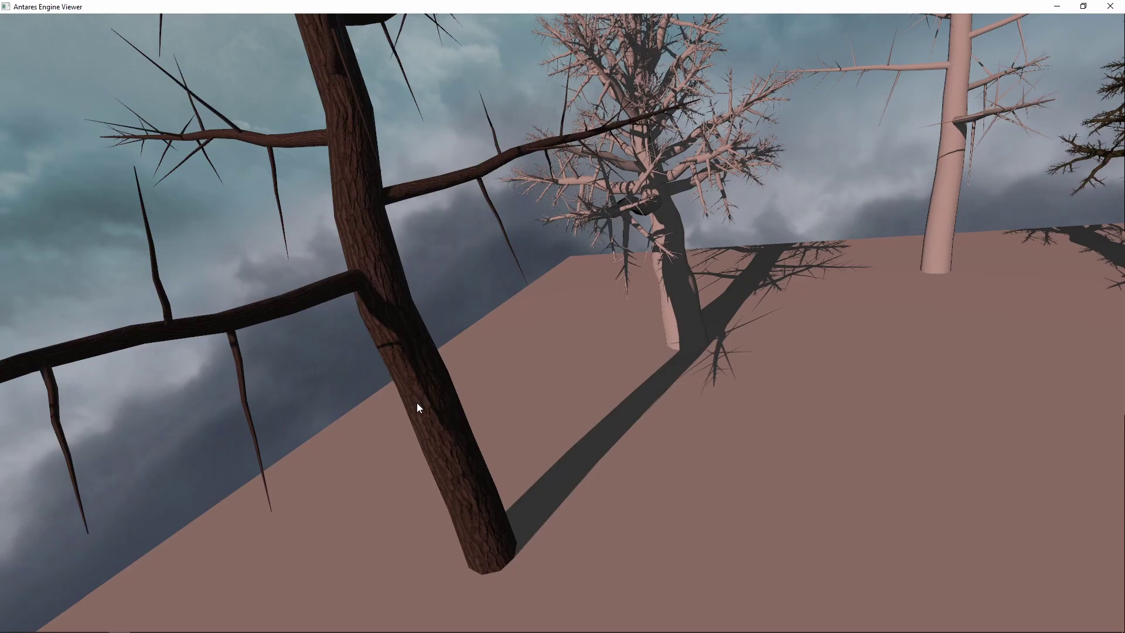
# Apply the checker texture from the DEBUG_textures folder in File Explorer to the bark-textured conifer.
pyautogui.moveTo(417, 403); pyautogui.dragTo(476, 410)
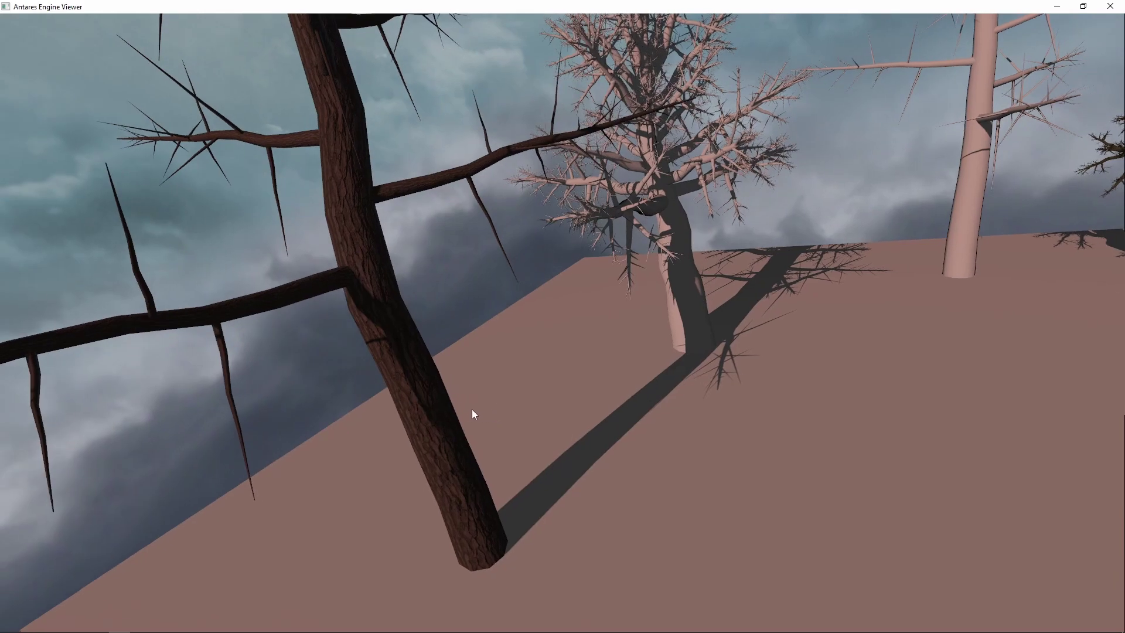
pyautogui.hotkey('alt', 'Tab')
pyautogui.press('Tab')
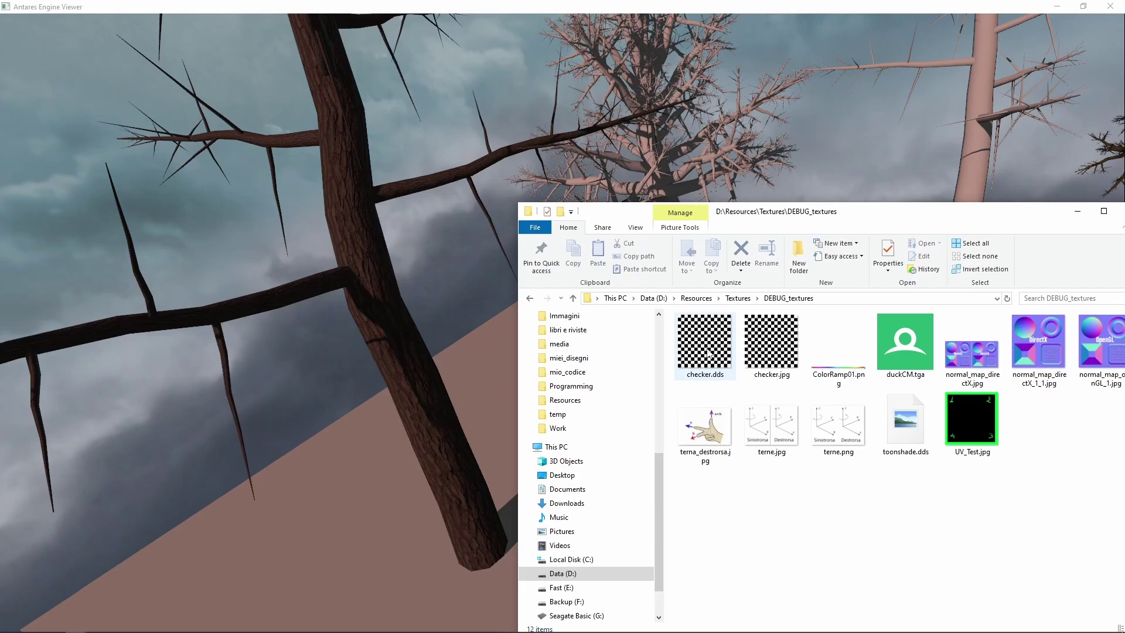
# Examine how the checker pattern maps along the conifer's trunk, branches and joints, both close up and from afar.
pyautogui.moveTo(476, 395); pyautogui.dragTo(484, 425)
pyautogui.moveTo(485, 425); pyautogui.dragTo(497, 456, button='middle')
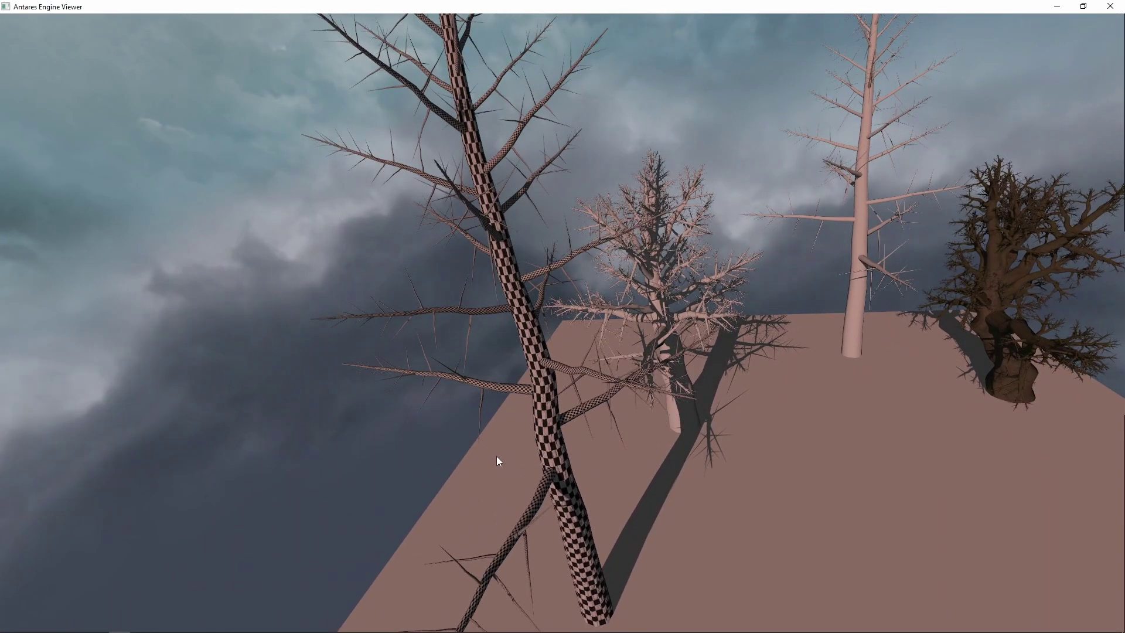
pyautogui.scroll(3, 504, 441)
pyautogui.moveTo(511, 427); pyautogui.dragTo(566, 464)
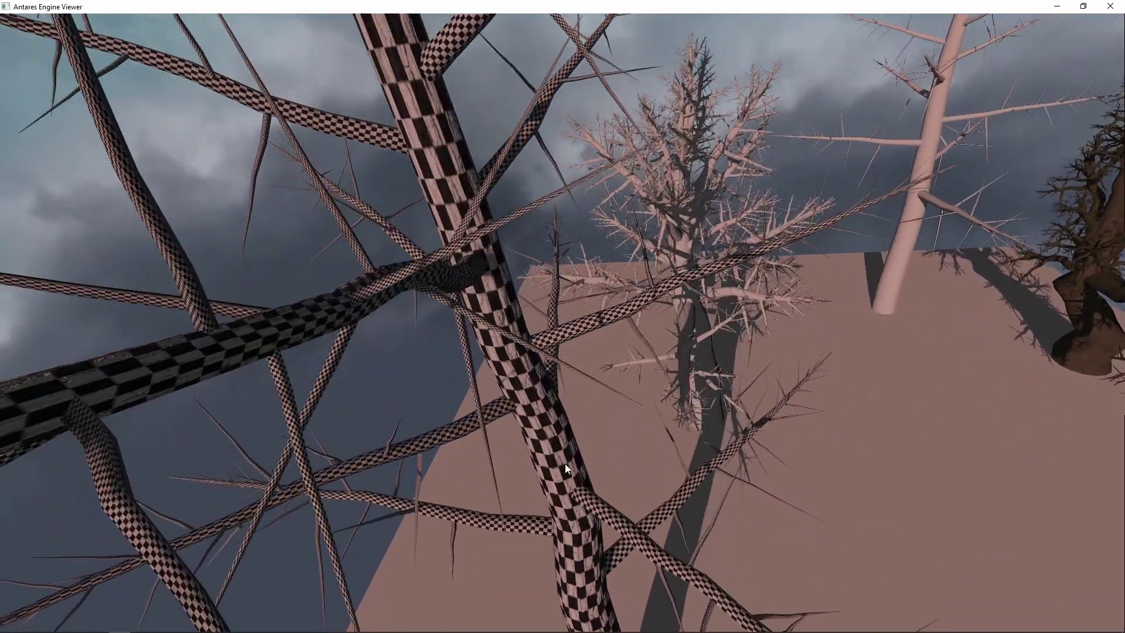
pyautogui.scroll(-3, 508, 385)
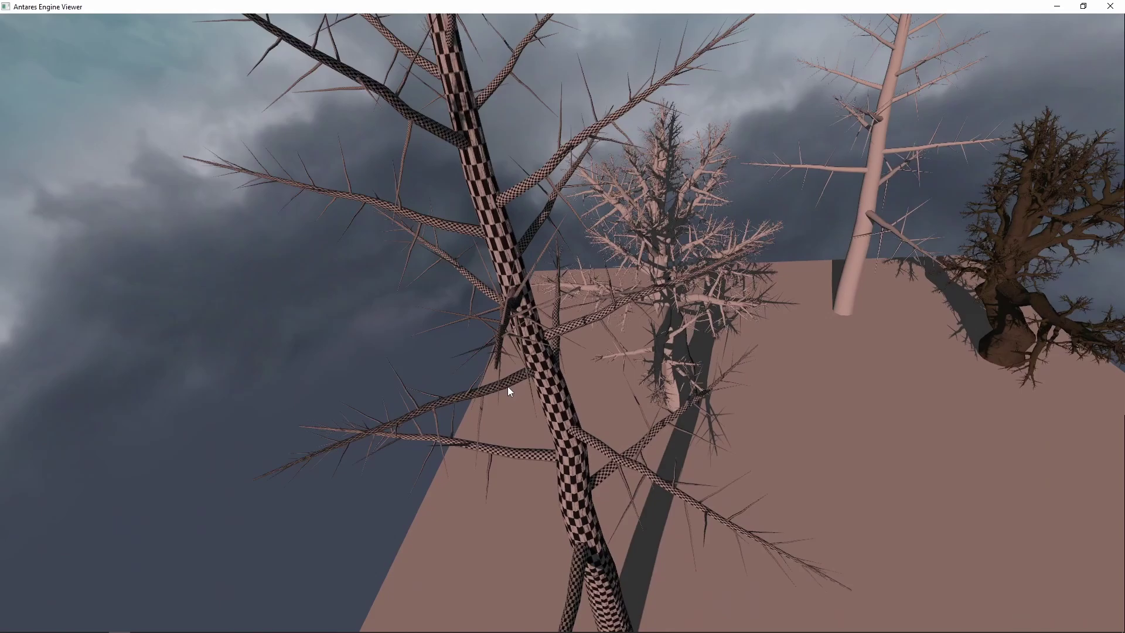
pyautogui.moveTo(508, 385); pyautogui.dragTo(544, 509, button='middle')
pyautogui.moveTo(543, 508); pyautogui.dragTo(526, 524)
pyautogui.moveTo(526, 523); pyautogui.dragTo(538, 426, button='middle')
pyautogui.scroll(2, 538, 425)
pyautogui.moveTo(515, 437); pyautogui.dragTo(467, 456)
# Apply UV_Test.jpg from the DEBUG_textures folder in File Explorer to the checkered conifer.
pyautogui.hotkey('alt', 'Tab')
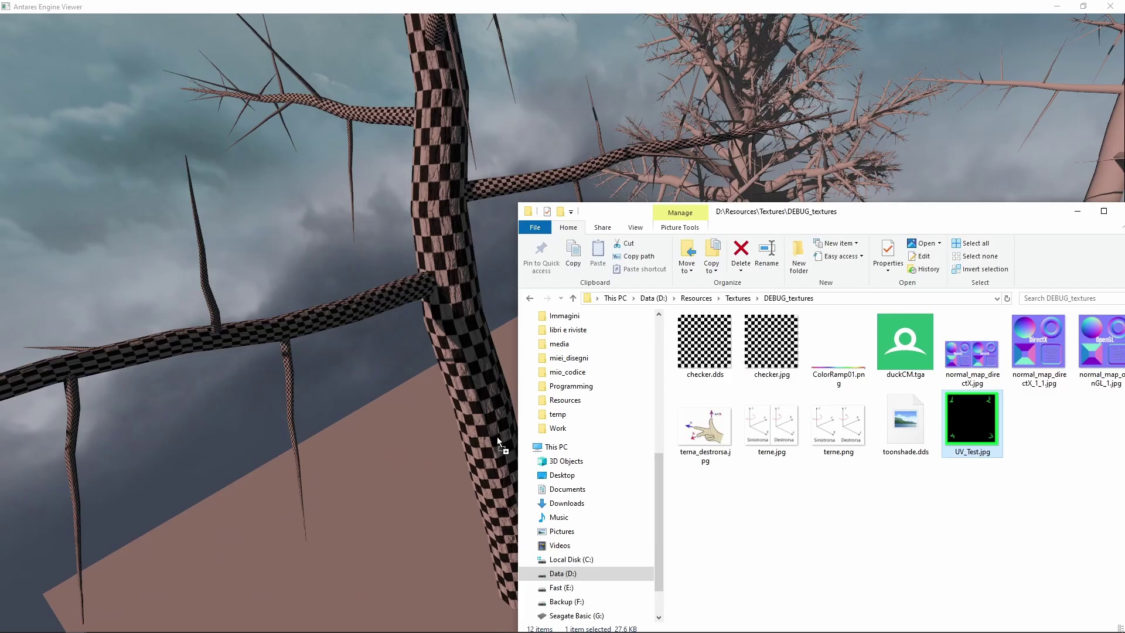
pyautogui.moveTo(480, 460); pyautogui.dragTo(608, 431)
# Bring up the DEBUG_textures folder again and move its window off the dark broadleaf tree's trunk.
pyautogui.hotkey('alt', 'Tab')
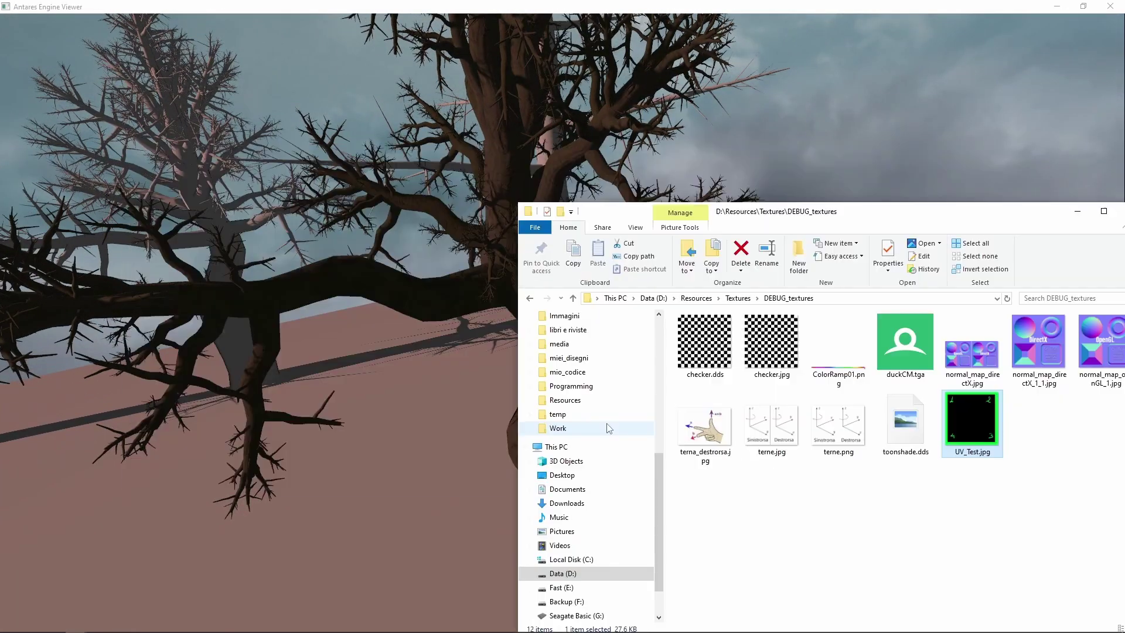
pyautogui.moveTo(879, 223); pyautogui.dragTo(1016, 208)
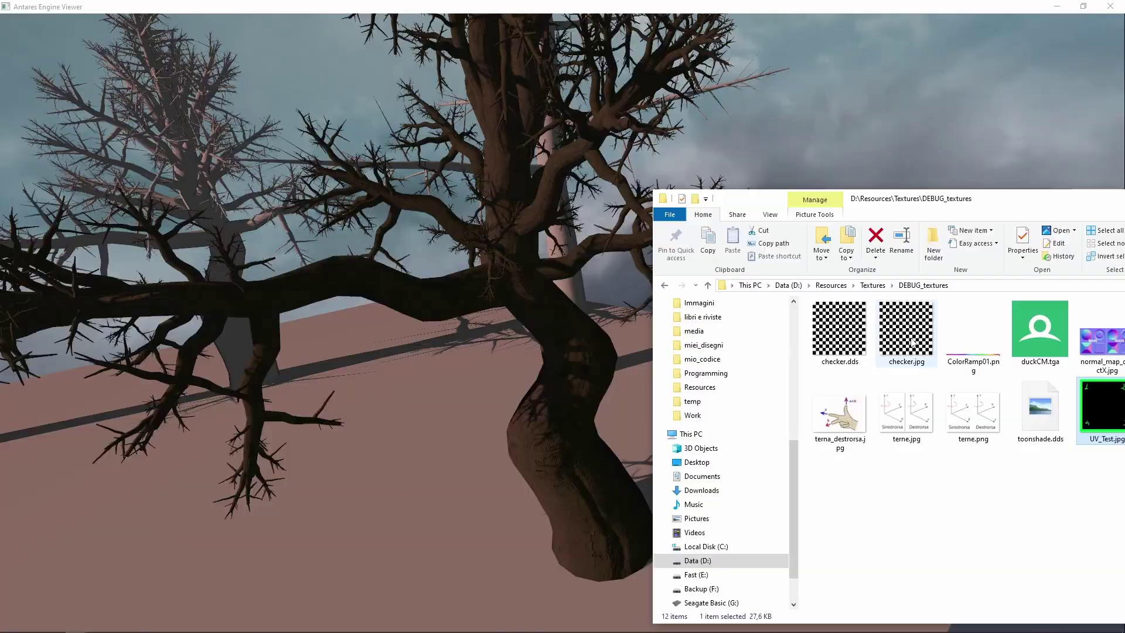